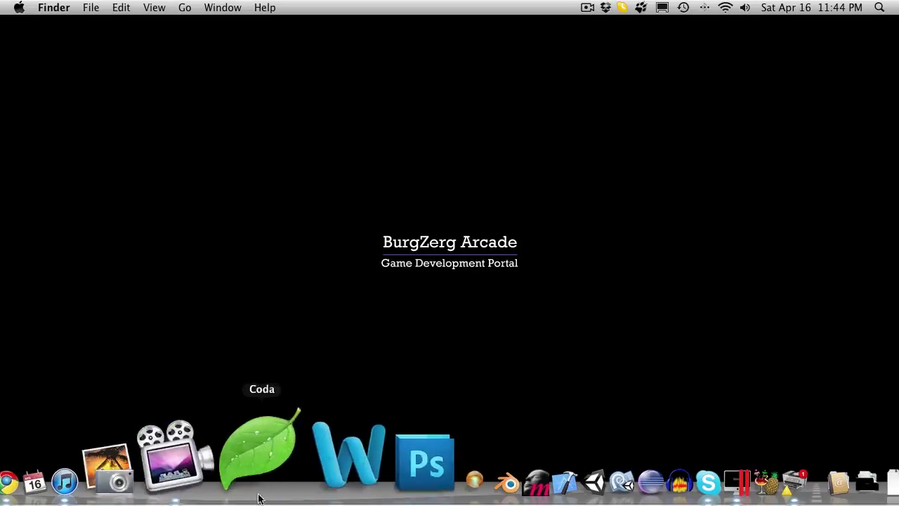
- Bring Chrome forward, showing the SmartFoxServer home page at smartfoxserver.com
{"action": "left_click", "coordinate": [143, 477]}
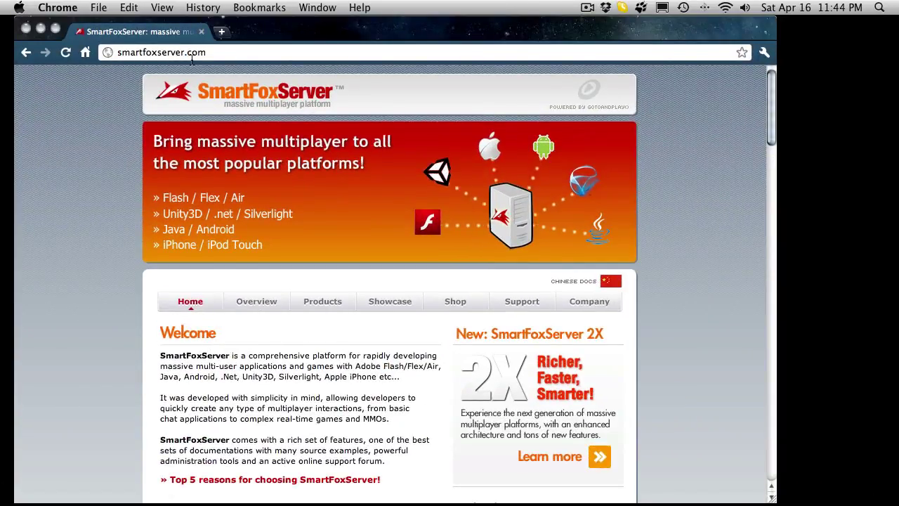
- Go to the SmartFoxServer 2X product page and look over its contents
{"action": "mouse_move", "coordinate": [246, 316]}
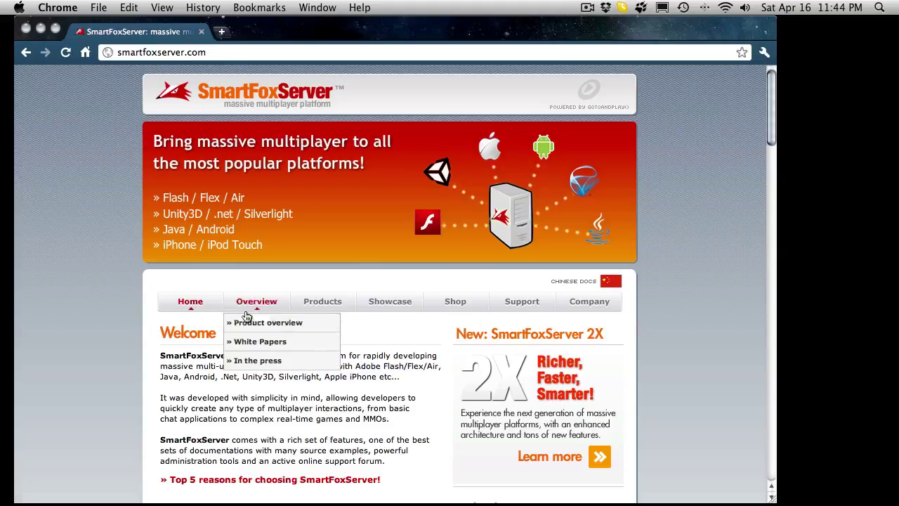
{"action": "mouse_move", "coordinate": [325, 307]}
{"action": "left_click", "coordinate": [330, 324]}
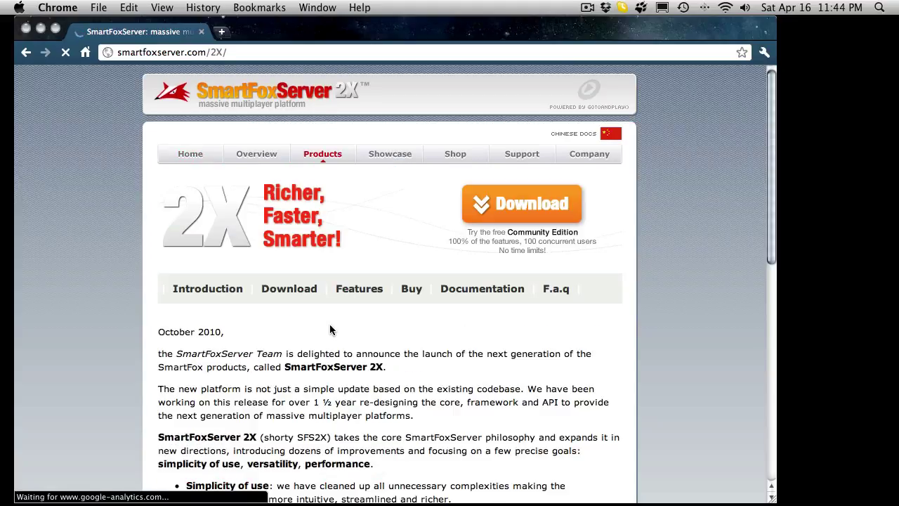
{"action": "mouse_move", "coordinate": [323, 156]}
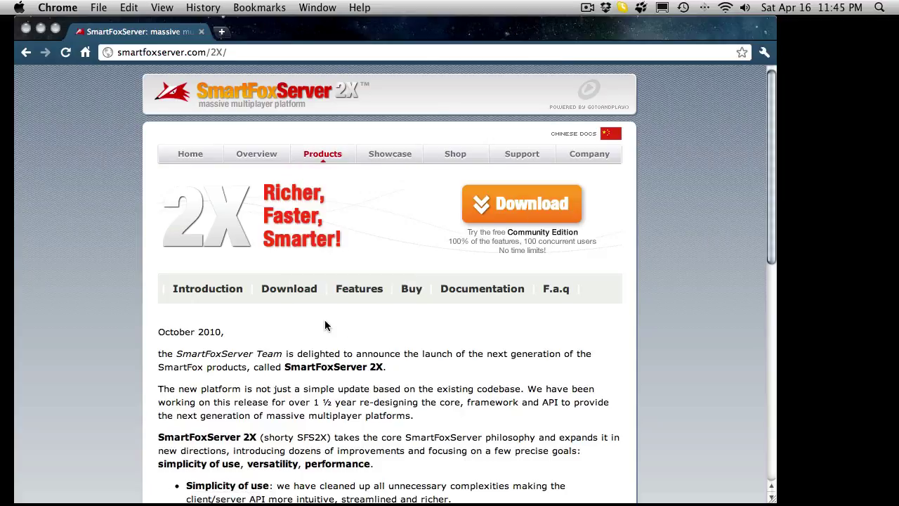
{"action": "scroll", "coordinate": [324, 320], "scroll_direction": "down", "scroll_amount": 5}
{"action": "scroll", "coordinate": [336, 328], "scroll_direction": "down", "scroll_amount": 7}
{"action": "scroll", "coordinate": [336, 328], "scroll_direction": "down", "scroll_amount": 5}
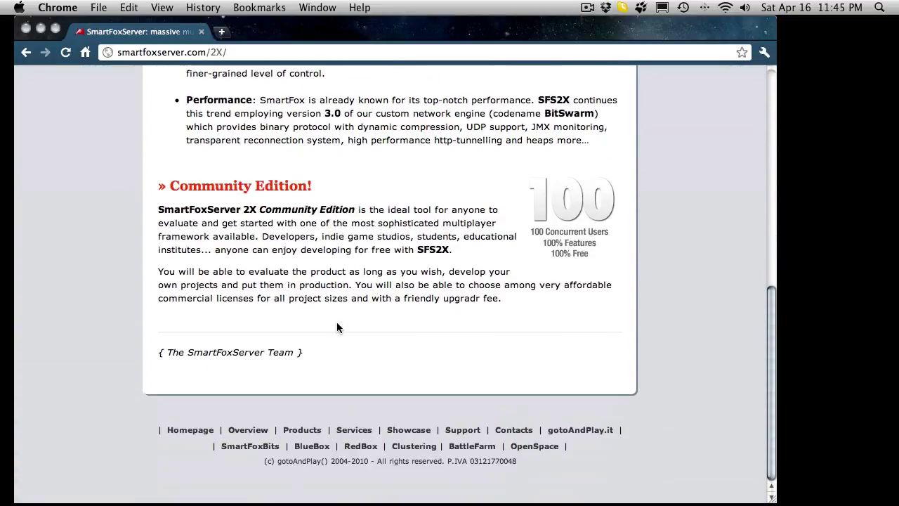
{"action": "scroll", "coordinate": [336, 328], "scroll_direction": "up", "scroll_amount": 15}
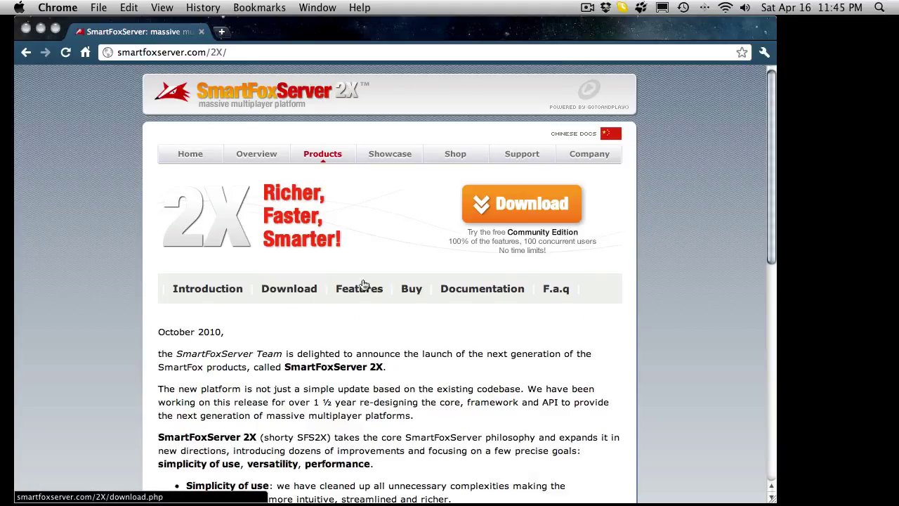
- Review the Community Edition page's platform downloads and Additional patches, then leave the browser for the SFS 2X folder
{"action": "left_click", "coordinate": [515, 208]}
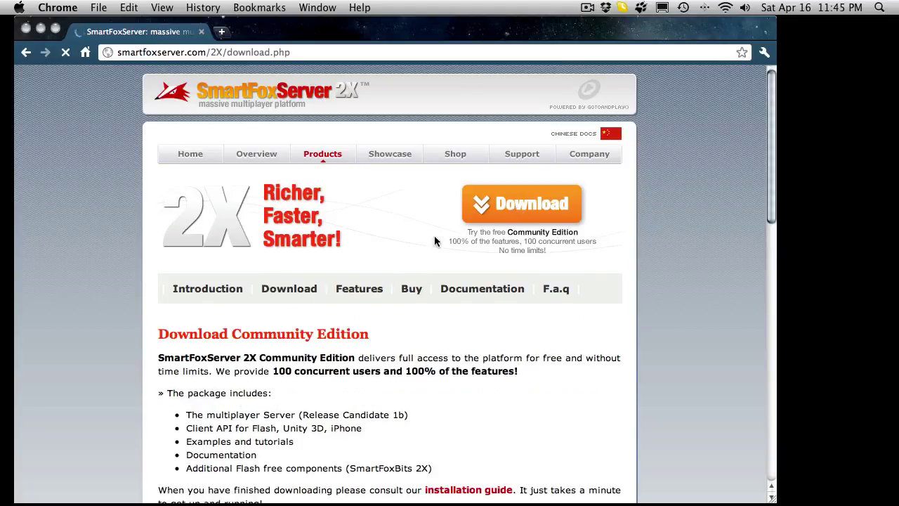
{"action": "scroll", "coordinate": [401, 248], "scroll_direction": "down", "scroll_amount": 5}
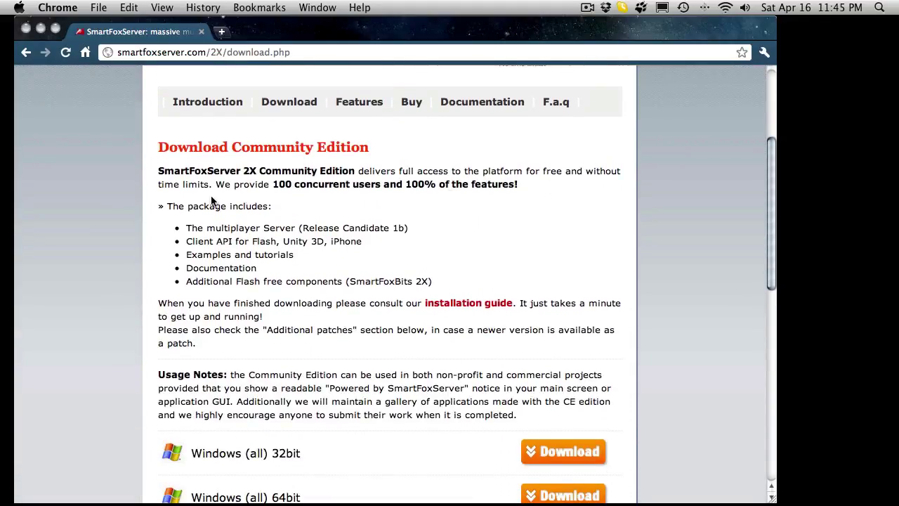
{"action": "scroll", "coordinate": [294, 267], "scroll_direction": "down", "scroll_amount": 1}
{"action": "scroll", "coordinate": [295, 265], "scroll_direction": "down", "scroll_amount": 8}
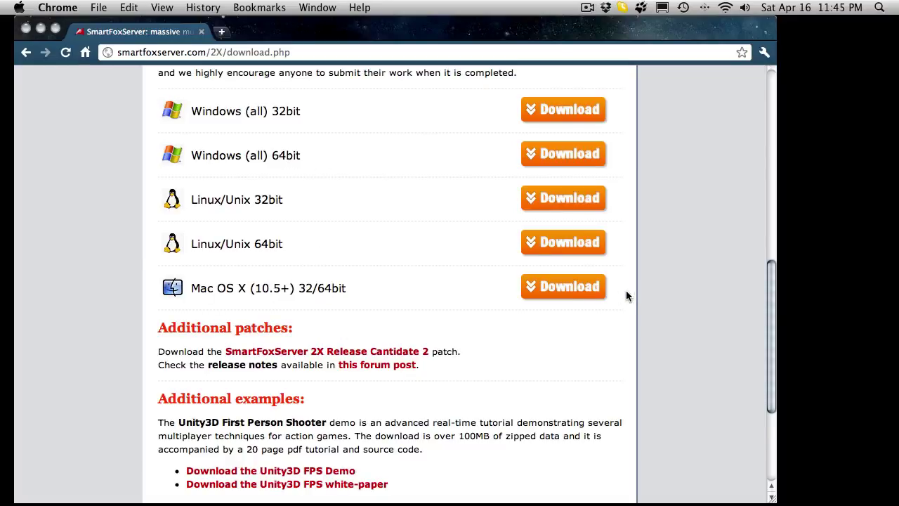
{"action": "scroll", "coordinate": [463, 322], "scroll_direction": "down", "scroll_amount": 2}
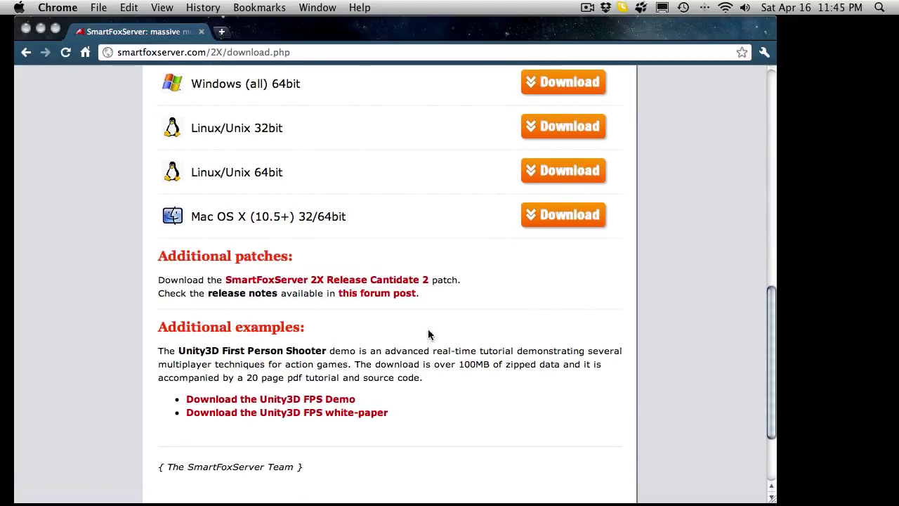
{"action": "scroll", "coordinate": [421, 319], "scroll_direction": "up", "scroll_amount": 10}
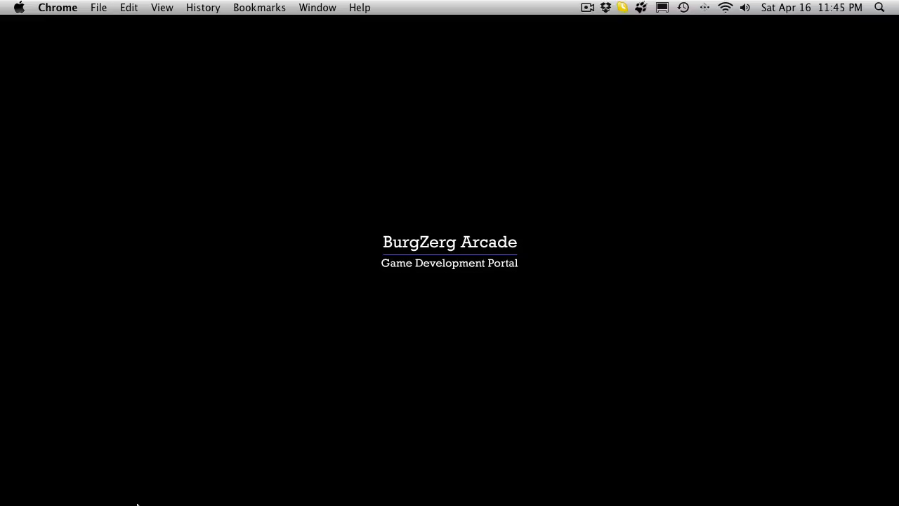
{"action": "mouse_move", "coordinate": [138, 504]}
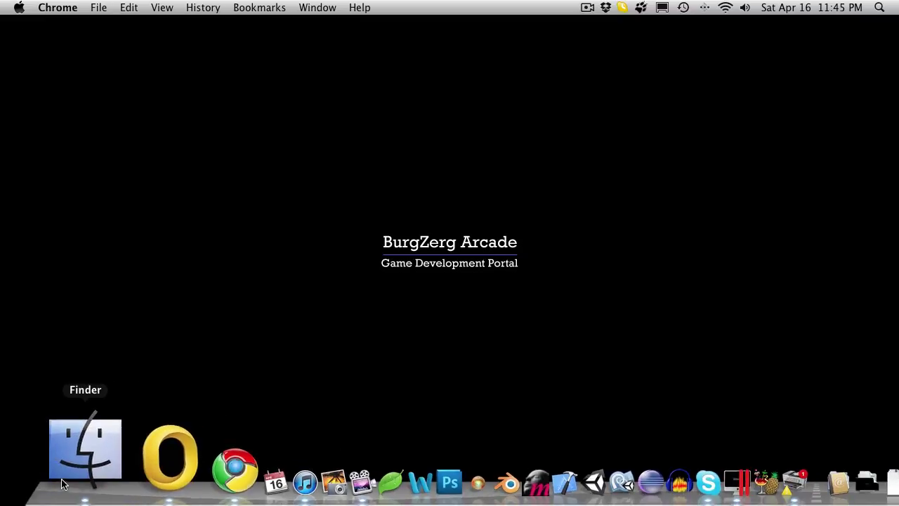
{"action": "left_click", "coordinate": [84, 446]}
- Copy the Windows x64 installer from the SFS 2X folder onto the Parallels Windows desktop
{"action": "left_click_drag", "start_coordinate": [717, 145], "coordinate": [619, 86]}
{"action": "left_click_drag", "start_coordinate": [812, 376], "coordinate": [895, 377]}
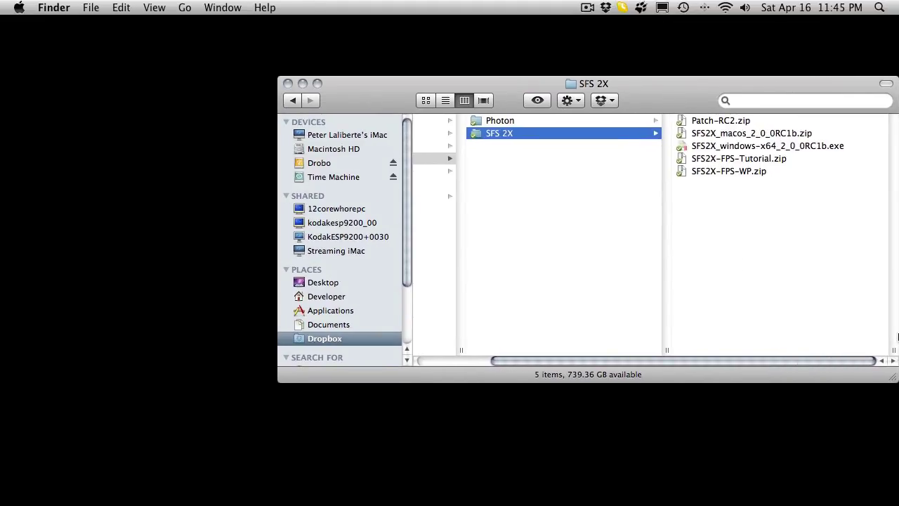
{"action": "left_click_drag", "start_coordinate": [660, 100], "coordinate": [648, 94]}
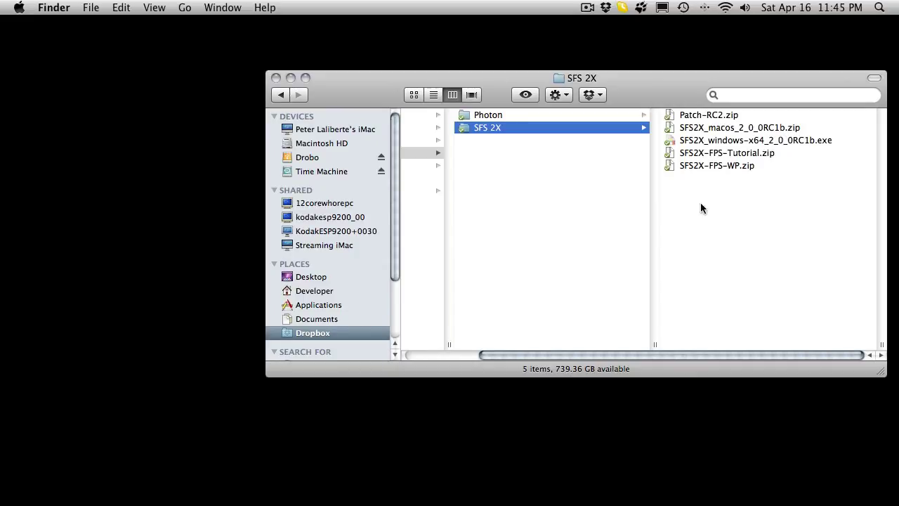
{"action": "mouse_move", "coordinate": [477, 491]}
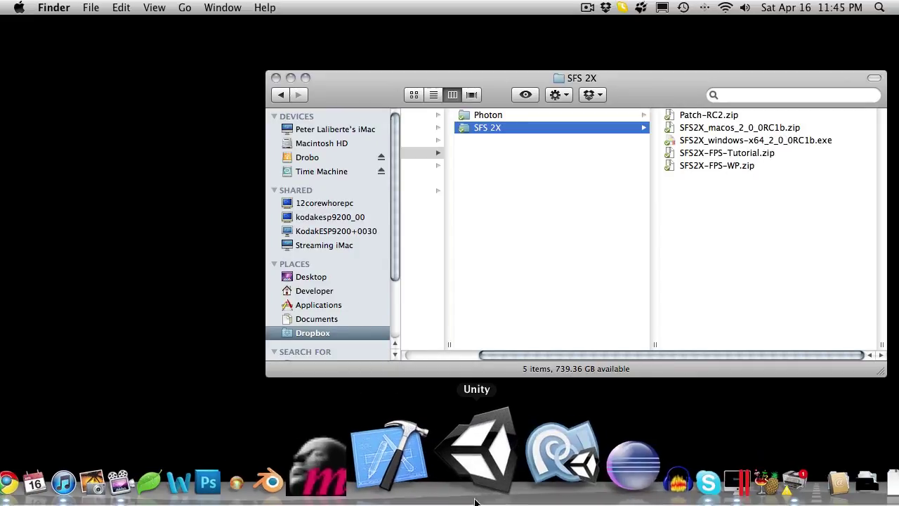
{"action": "left_click", "coordinate": [623, 479]}
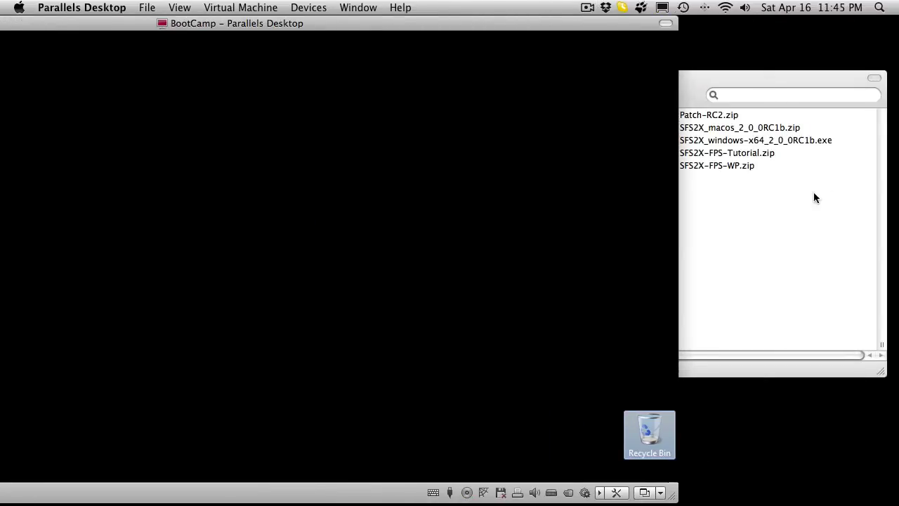
{"action": "left_click", "coordinate": [813, 197]}
{"action": "left_click_drag", "start_coordinate": [770, 144], "coordinate": [179, 162]}
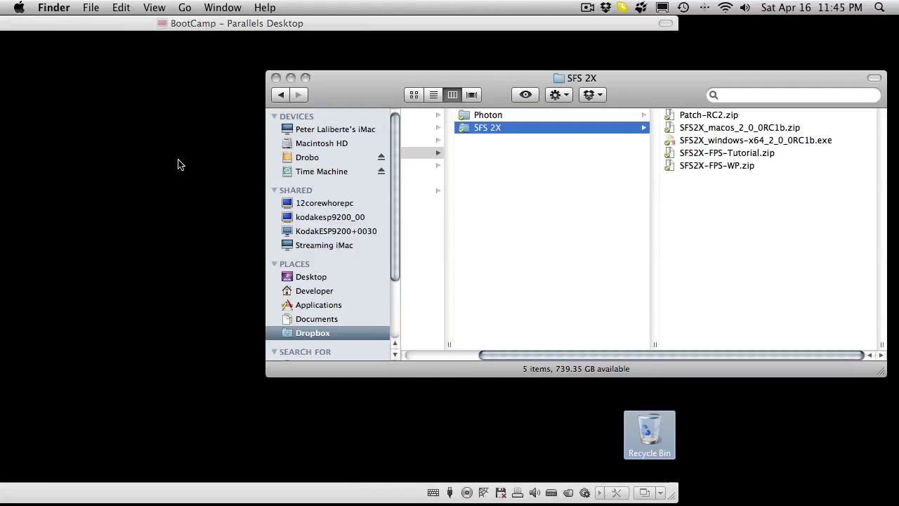
- Unpack SFS2X_macos_2_0_0RC1b.zip and Patch-RC2.zip, placing the macOS dmg on the Mac desktop
{"action": "left_click", "coordinate": [782, 165]}
{"action": "left_click", "coordinate": [614, 130]}
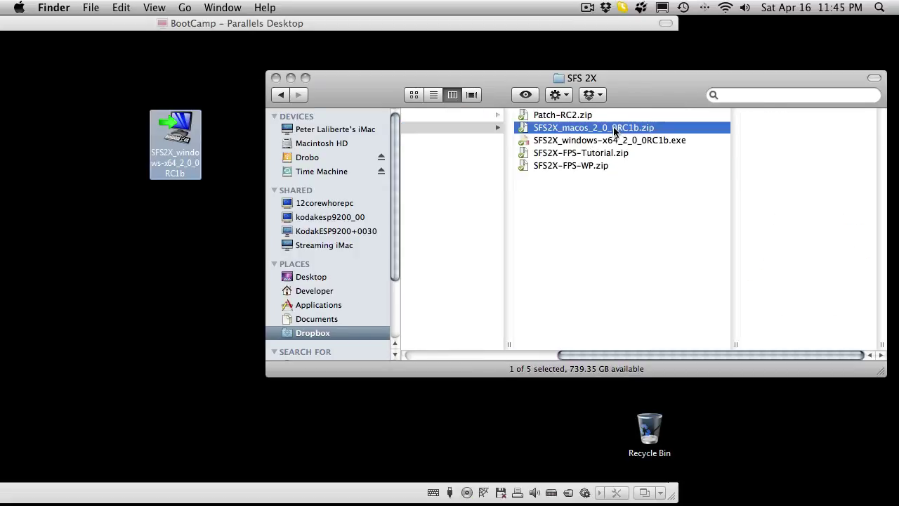
{"action": "double_click", "coordinate": [614, 130]}
{"action": "left_click_drag", "start_coordinate": [613, 132], "coordinate": [820, 43]}
{"action": "left_click_drag", "start_coordinate": [650, 102], "coordinate": [604, 195]}
{"action": "double_click", "coordinate": [611, 206]}
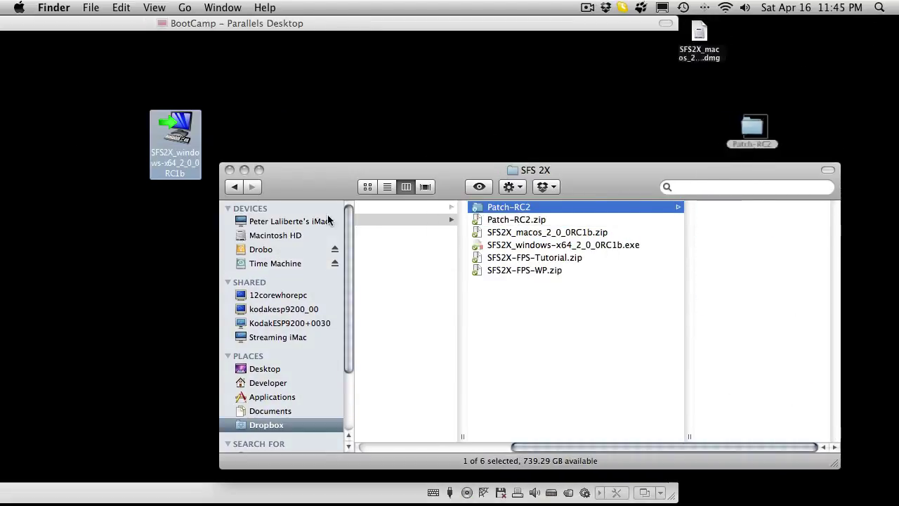
{"action": "left_click", "coordinate": [229, 170]}
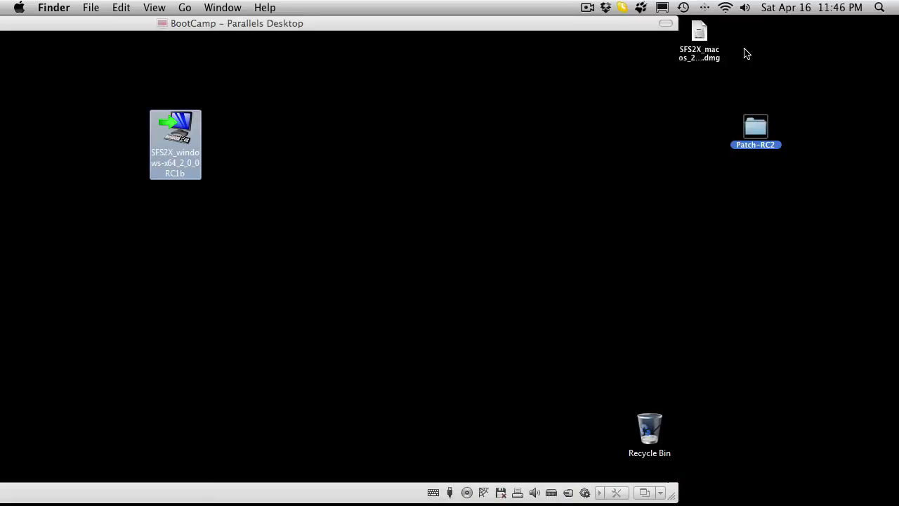
- Copy the Patch-RC2 folder onto the Windows desktop and minimize the Windows VM
{"action": "left_click_drag", "start_coordinate": [653, 24], "coordinate": [634, 31]}
{"action": "left_click", "coordinate": [702, 35]}
{"action": "left_click", "coordinate": [810, 208]}
{"action": "left_click_drag", "start_coordinate": [768, 147], "coordinate": [297, 144]}
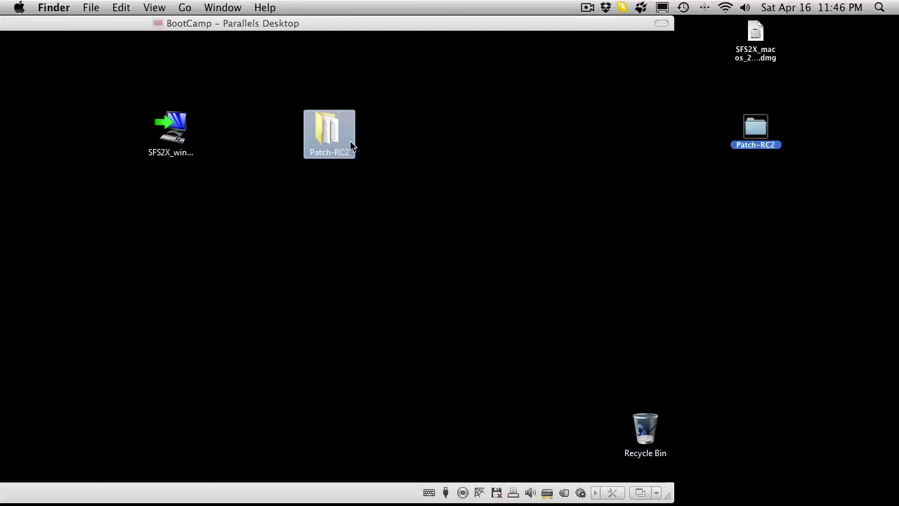
{"action": "left_click_drag", "start_coordinate": [432, 26], "coordinate": [663, 23]}
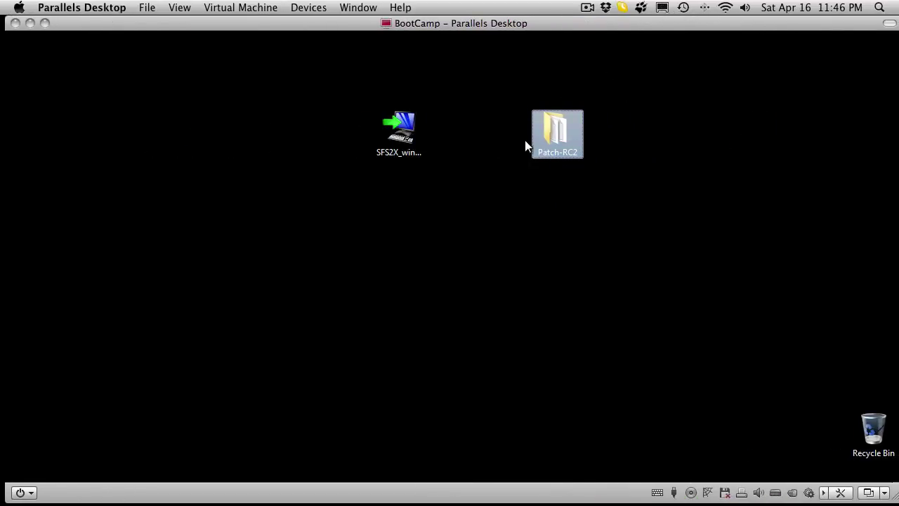
{"action": "left_click", "coordinate": [34, 25]}
{"action": "left_click", "coordinate": [776, 140]}
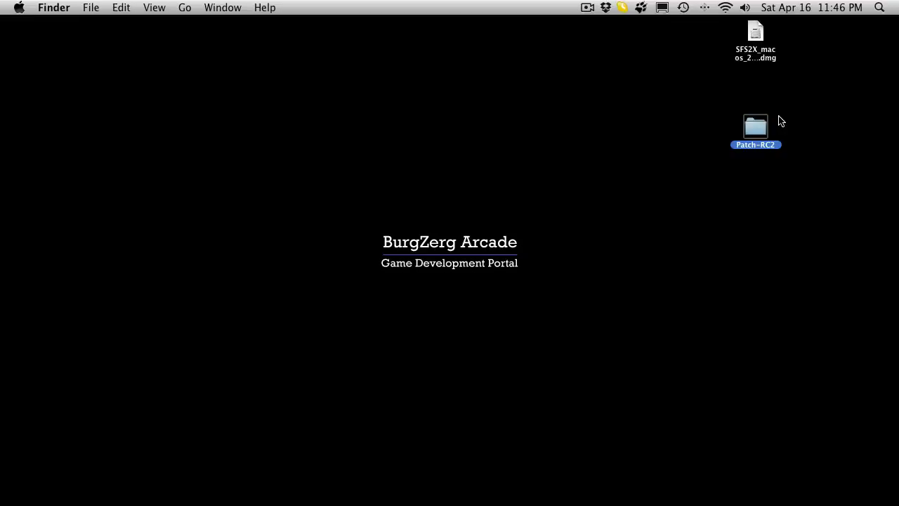
- Mount the macOS SFS2X dmg, launch the SmartFoxServer 2X Installer, and authorize it with the account password
{"action": "left_click", "coordinate": [753, 36]}
{"action": "double_click", "coordinate": [752, 36]}
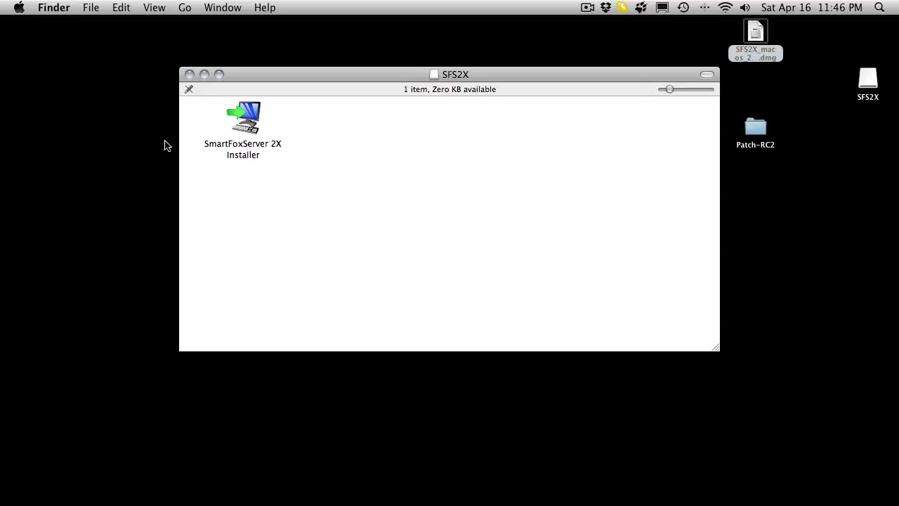
{"action": "double_click", "coordinate": [257, 111]}
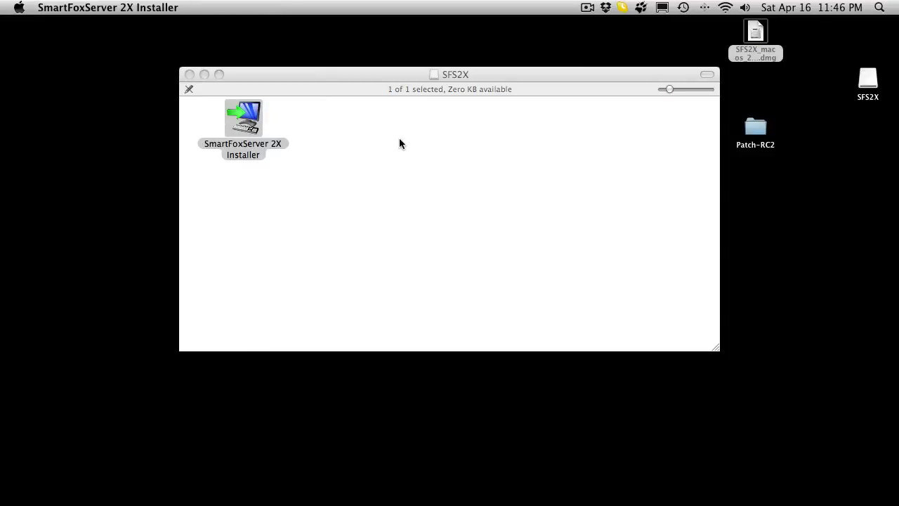
{"action": "left_click", "coordinate": [189, 74]}
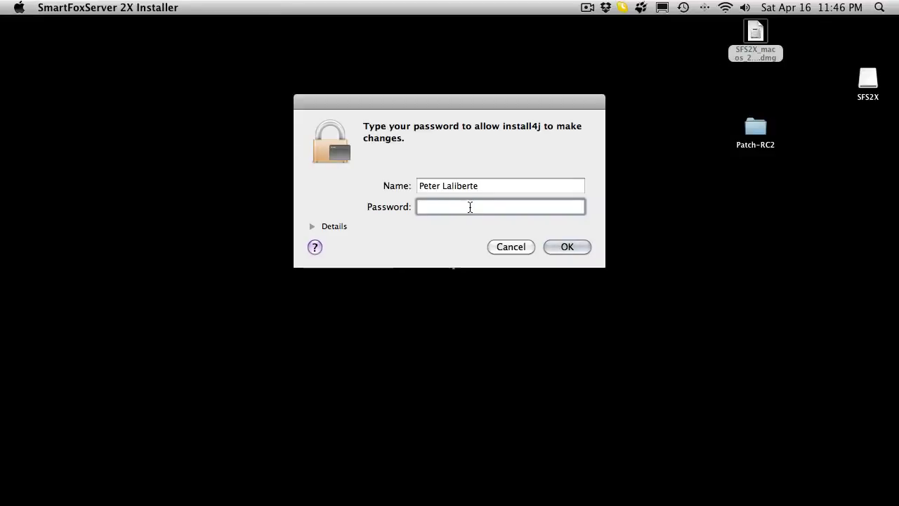
{"action": "type", "text": "•••••"}
{"action": "key", "text": "Return"}
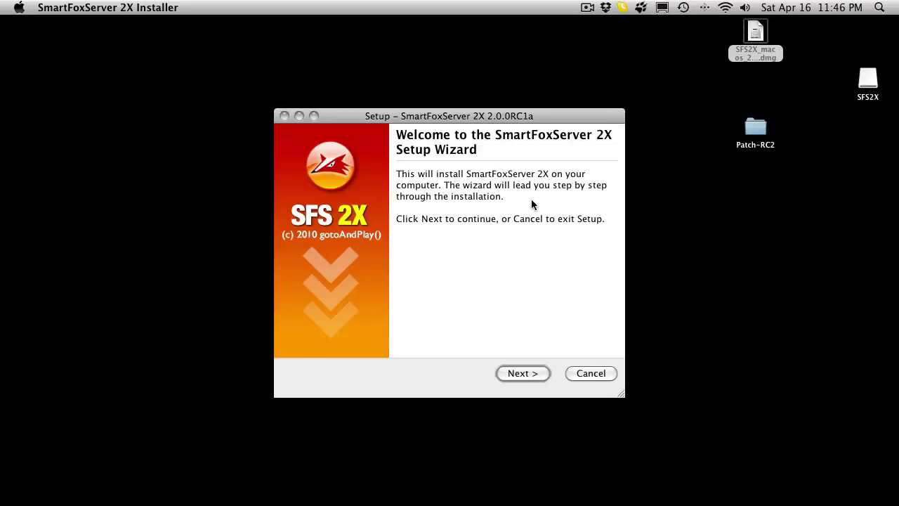
- Accept the SmartFoxServer 2X license agreement and move to the install folder page
{"action": "left_click", "coordinate": [523, 370]}
{"action": "left_click", "coordinate": [391, 325]}
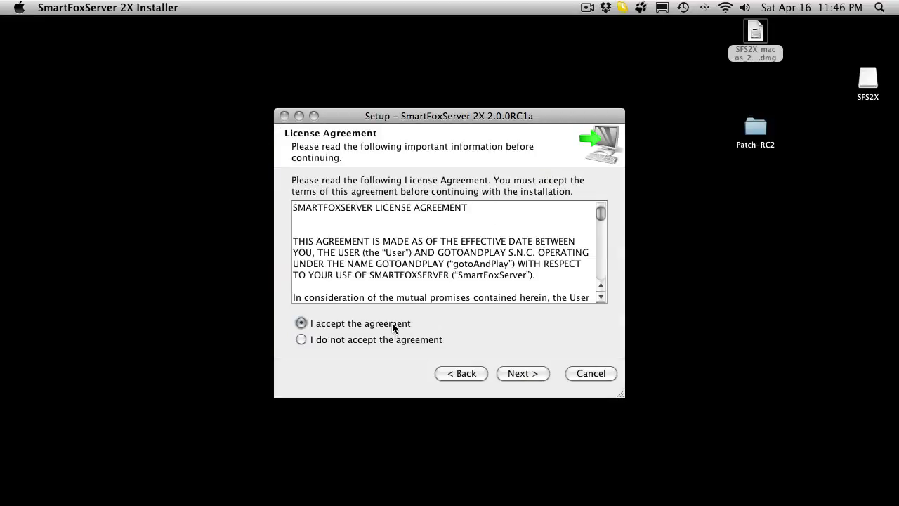
{"action": "left_click", "coordinate": [528, 374]}
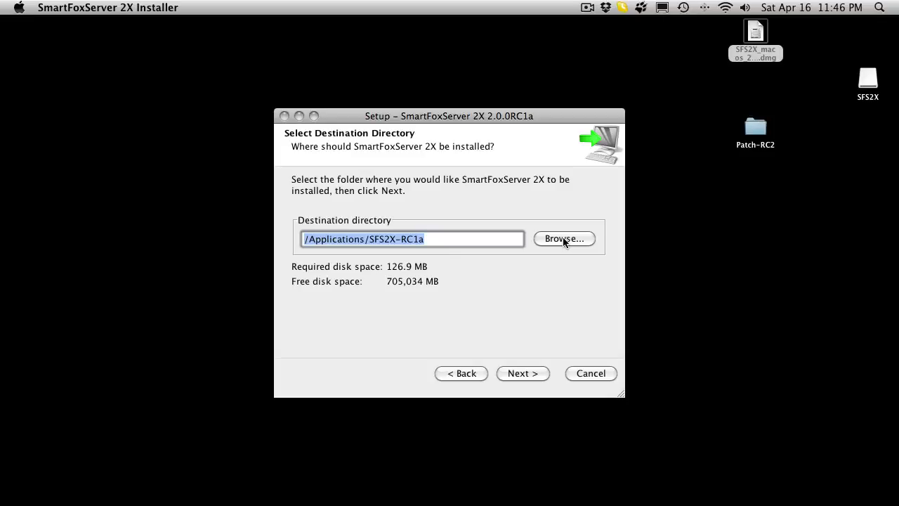
- Set the install location to /Users/Developer/Dropbox/SFS2X and continue to Select Additional Tasks
{"action": "left_click", "coordinate": [563, 239]}
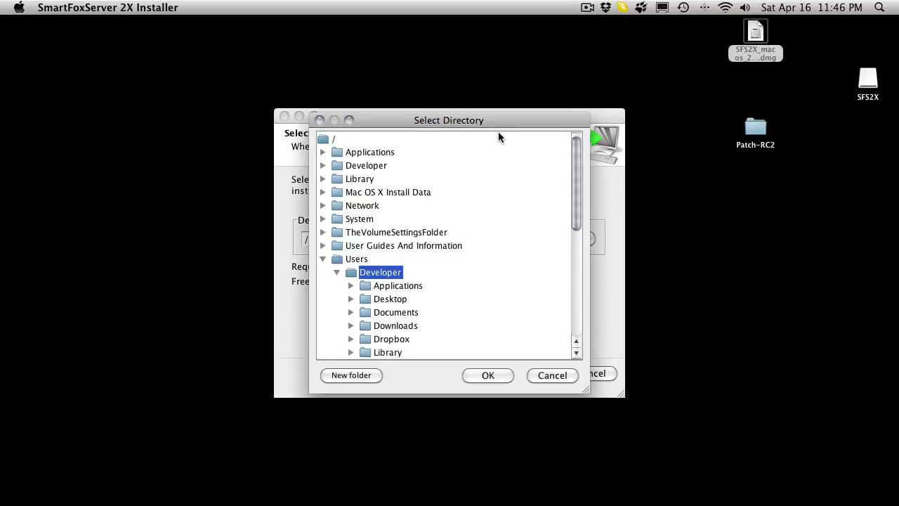
{"action": "left_click", "coordinate": [541, 377]}
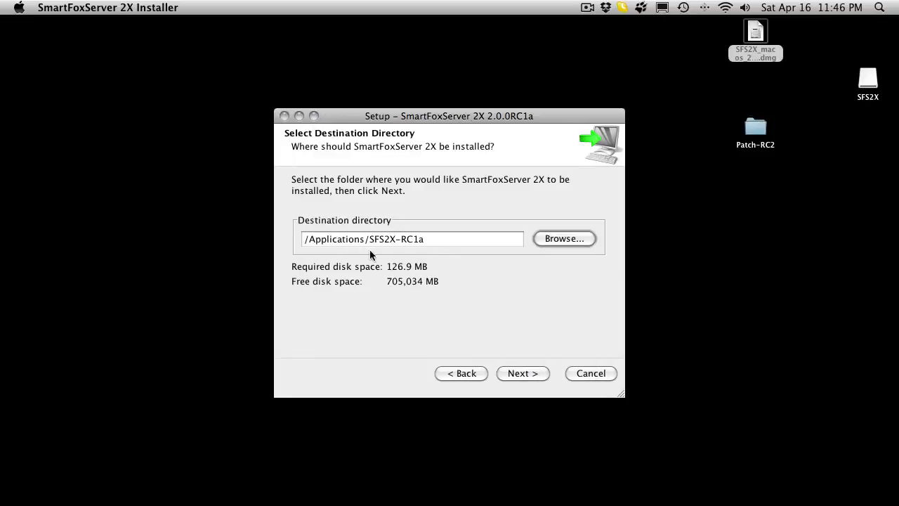
{"action": "left_click", "coordinate": [575, 237]}
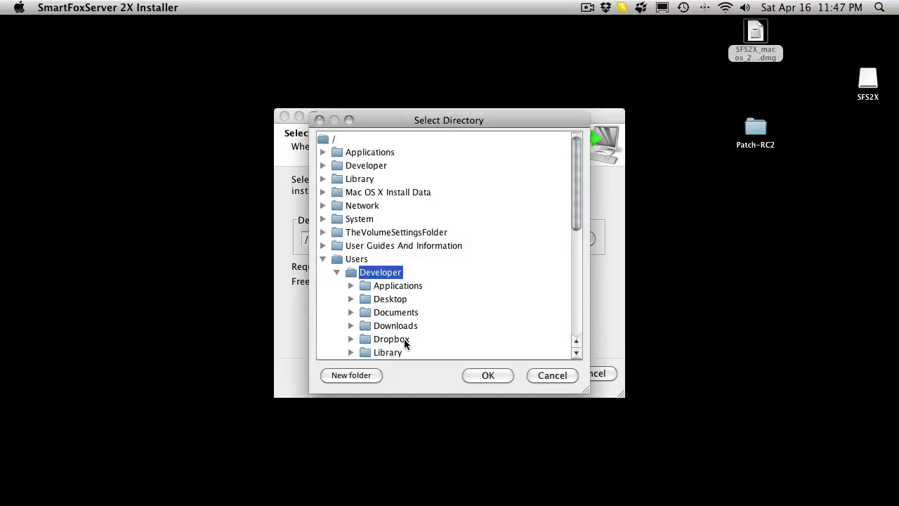
{"action": "left_click", "coordinate": [391, 339]}
{"action": "left_click", "coordinate": [551, 376]}
{"action": "left_click", "coordinate": [485, 375]}
{"action": "left_click", "coordinate": [501, 239]}
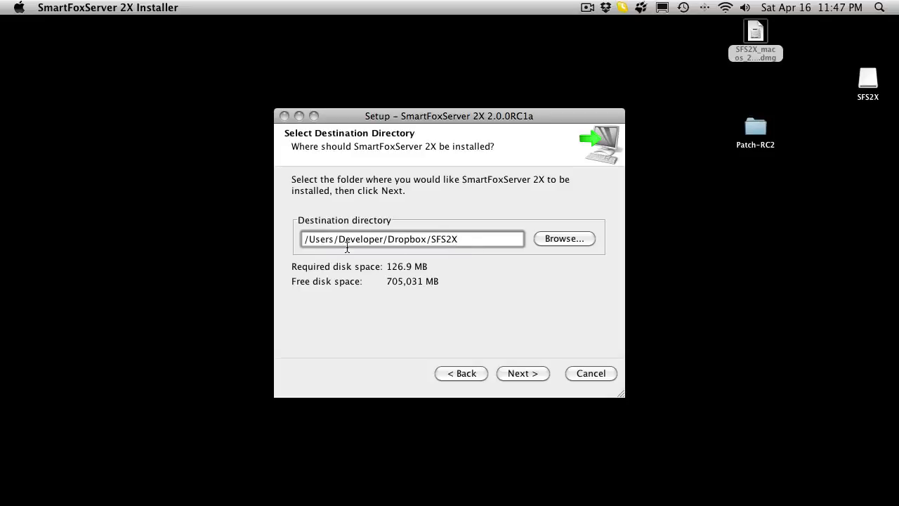
{"action": "left_click", "coordinate": [535, 375]}
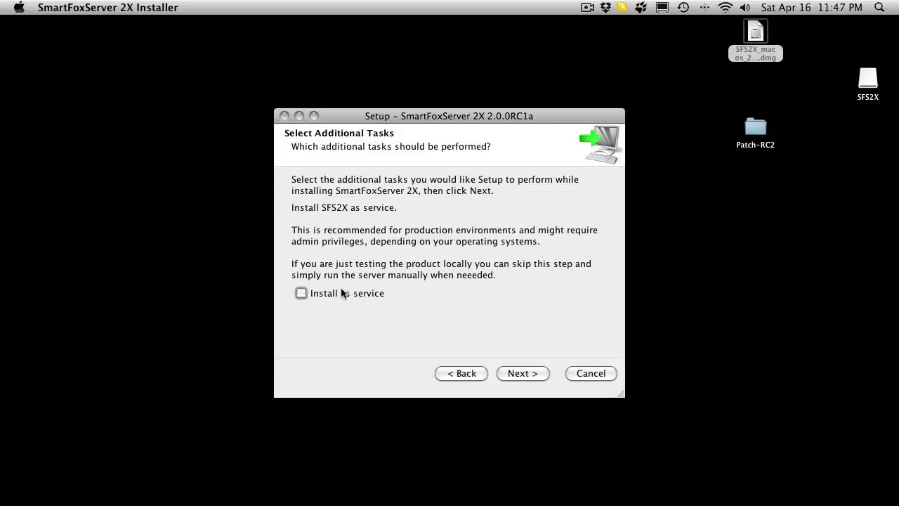
- Install SmartFoxServer 2X with Install as service unchecked and finish the setup wizard
{"action": "left_click", "coordinate": [531, 373]}
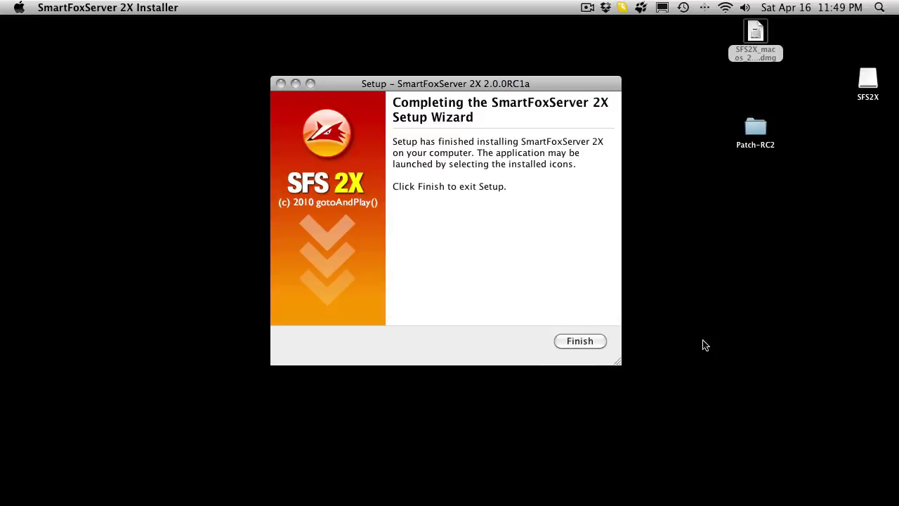
{"action": "left_click", "coordinate": [577, 341]}
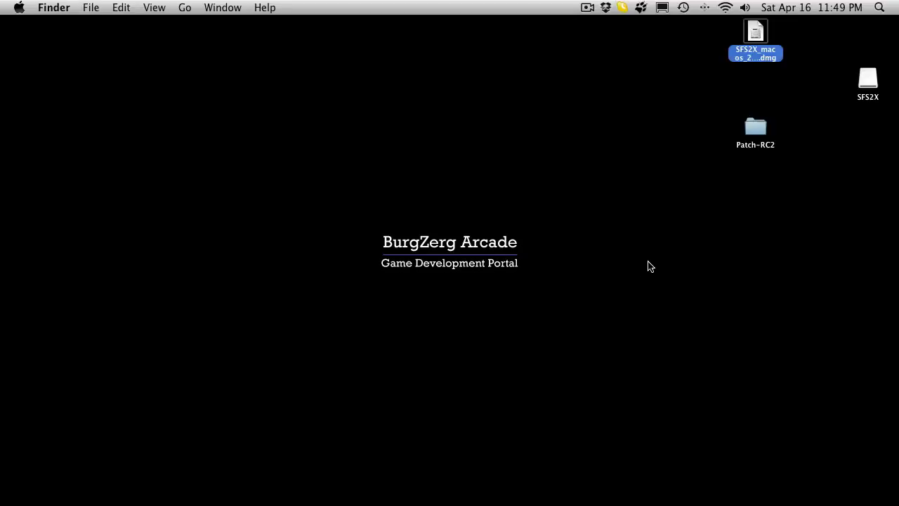
- Move the Patch-RC2 folder from the desktop into Dropbox > SFS2X
{"action": "mouse_move", "coordinate": [30, 492]}
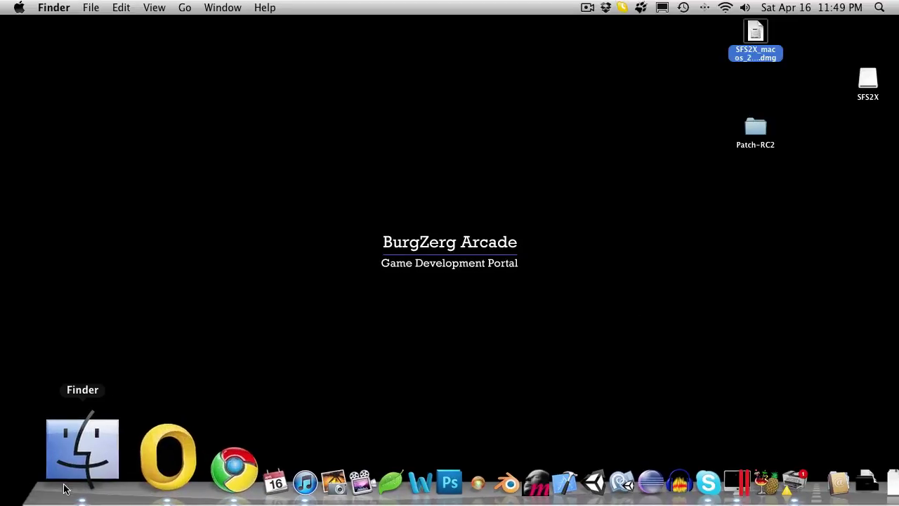
{"action": "left_click", "coordinate": [64, 480]}
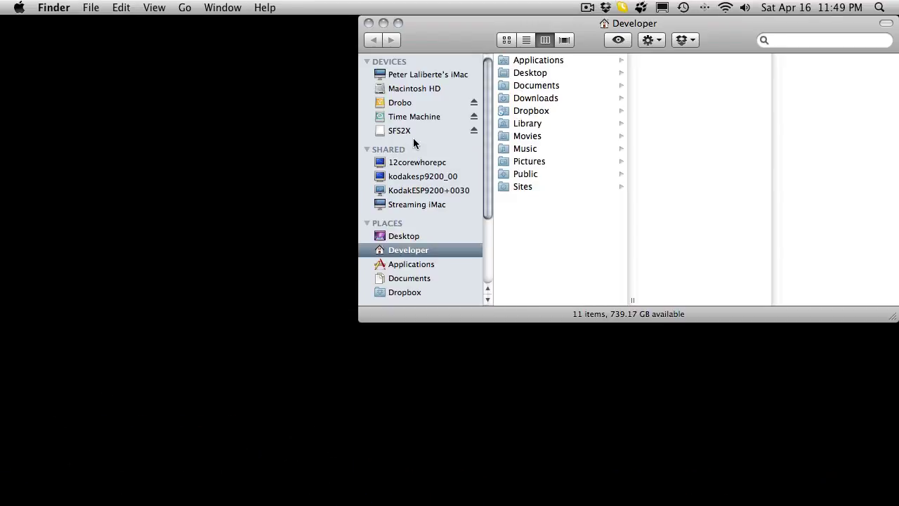
{"action": "left_click", "coordinate": [413, 293]}
{"action": "left_click", "coordinate": [540, 111]}
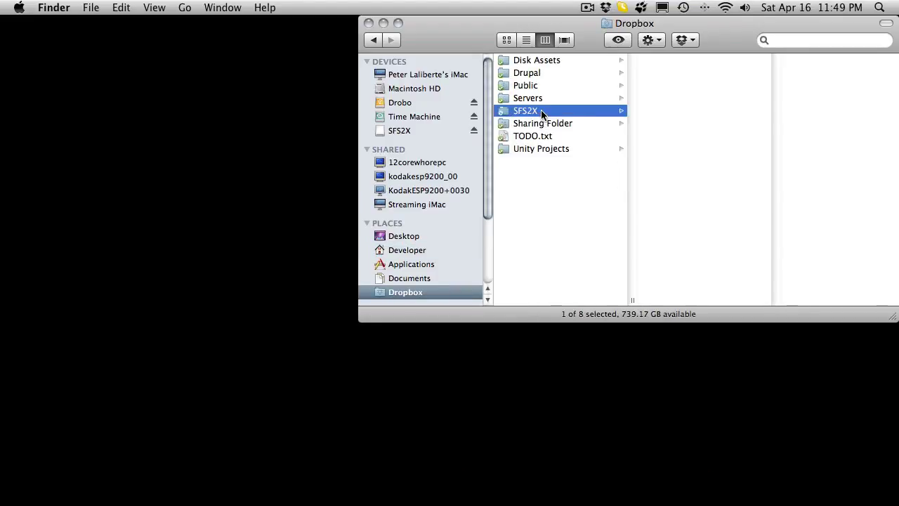
{"action": "left_click_drag", "start_coordinate": [748, 32], "coordinate": [607, 152]}
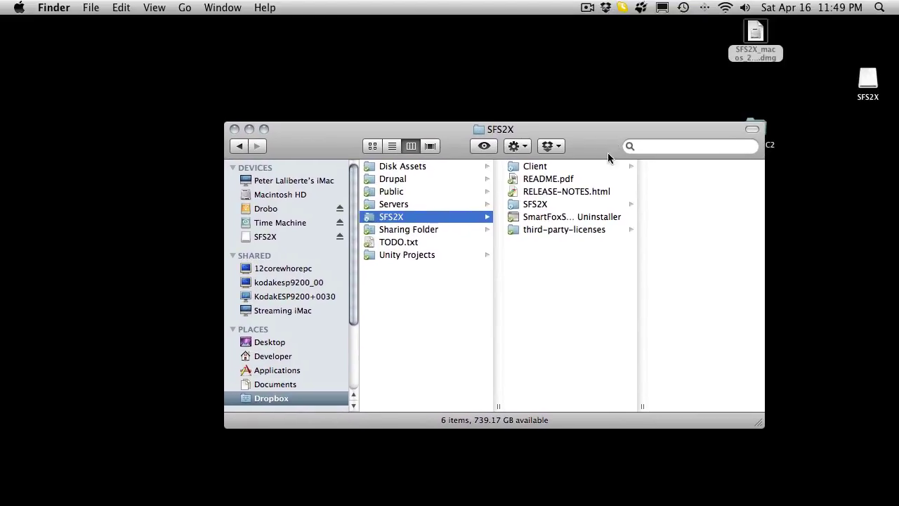
{"action": "left_click_drag", "start_coordinate": [705, 127], "coordinate": [767, 176]}
{"action": "left_click_drag", "start_coordinate": [755, 132], "coordinate": [600, 351]}
- Eject the mounted SFS2X disk, leaving the dmg file unchanged
{"action": "left_click", "coordinate": [748, 121]}
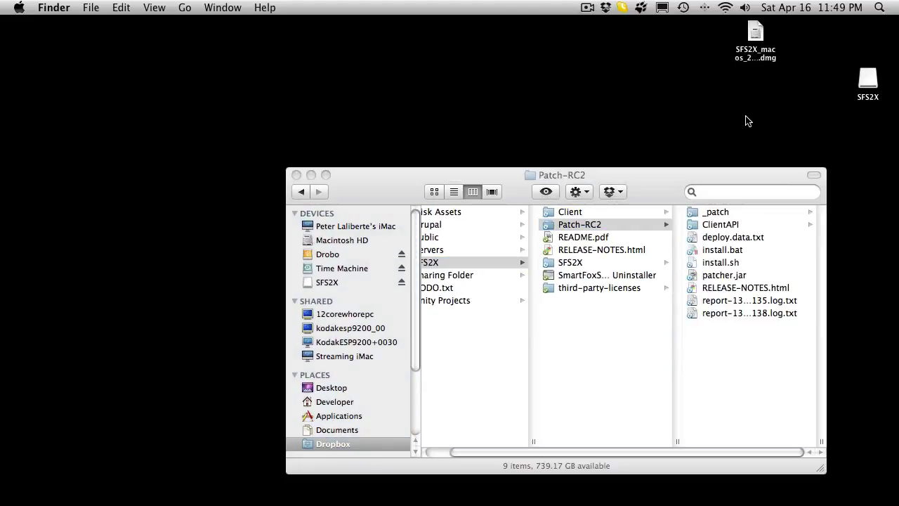
{"action": "right_click", "coordinate": [866, 103]}
{"action": "left_click", "coordinate": [847, 110]}
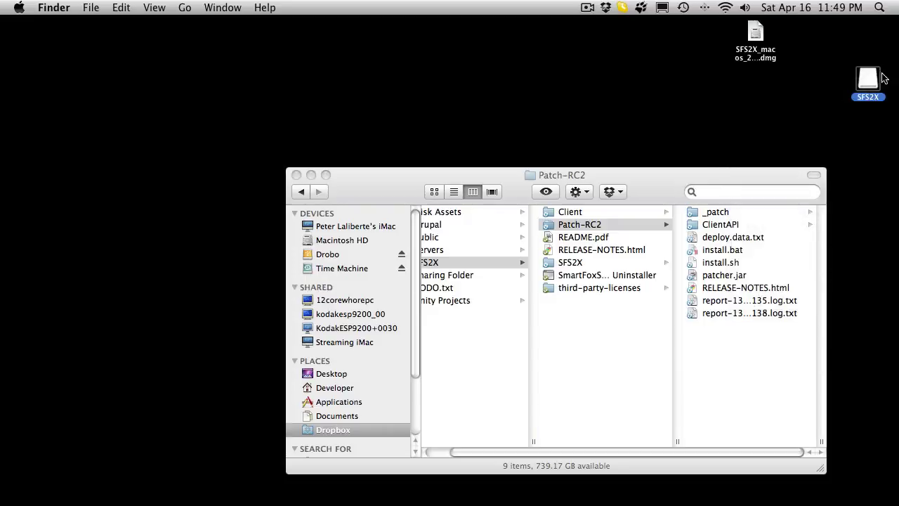
{"action": "right_click", "coordinate": [755, 35]}
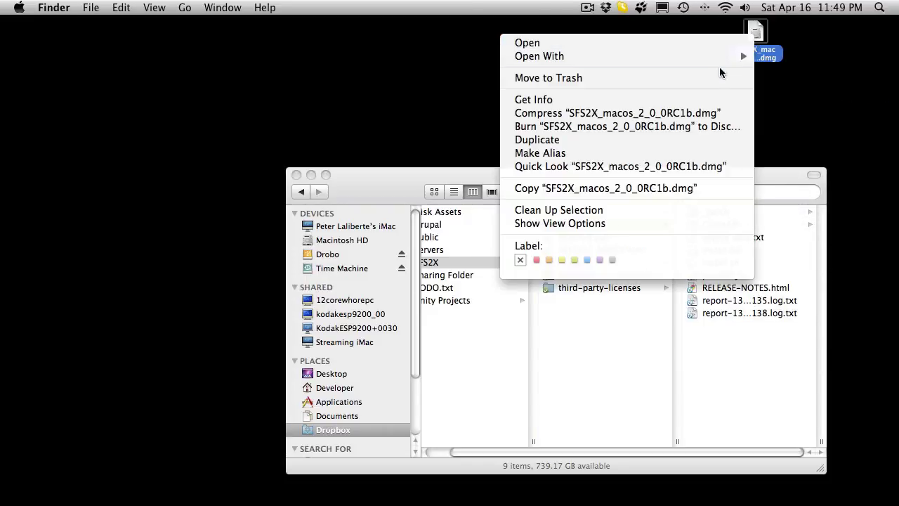
{"action": "left_click", "coordinate": [591, 309]}
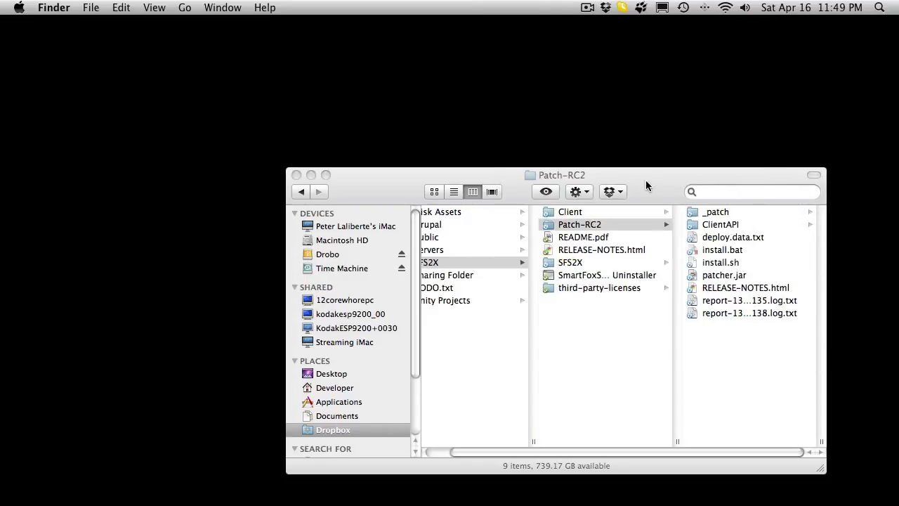
- Open Patch-RC2's RELEASE-NOTES.html in the browser and read through it
{"action": "left_click_drag", "start_coordinate": [649, 180], "coordinate": [651, 149]}
{"action": "left_click", "coordinate": [604, 231]}
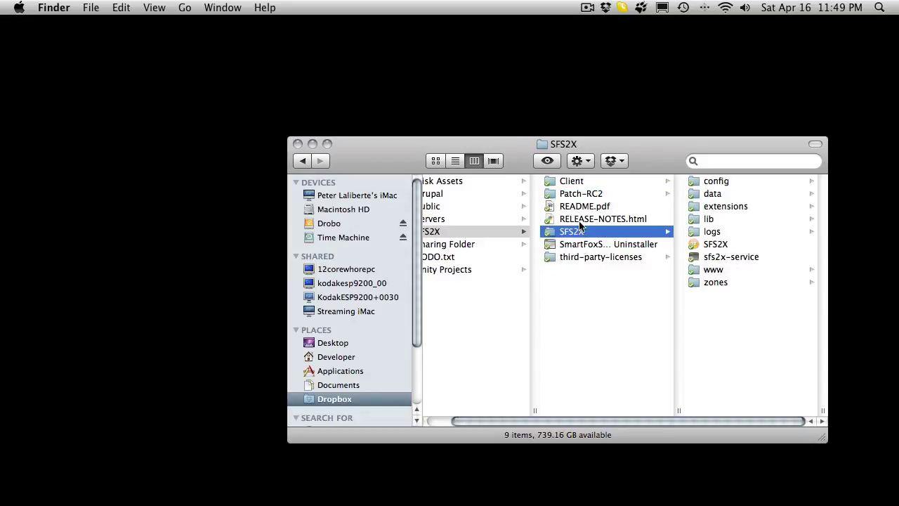
{"action": "left_click", "coordinate": [589, 195]}
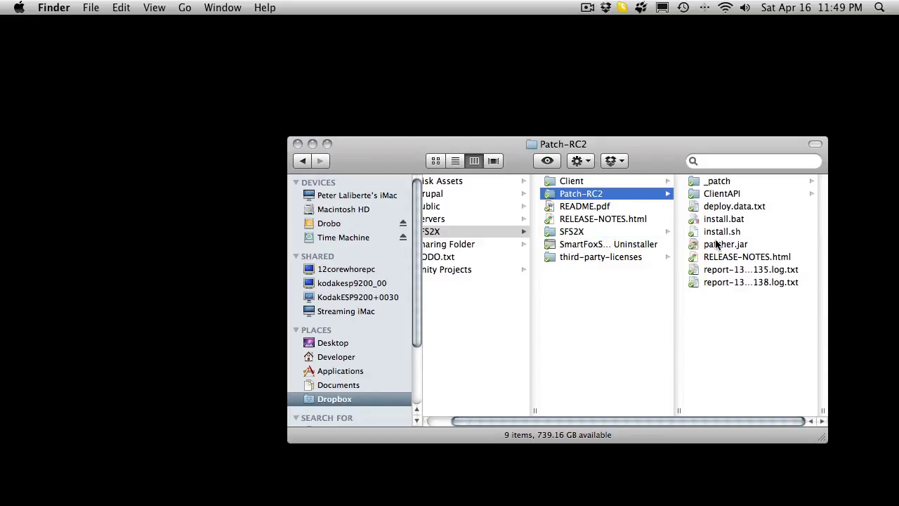
{"action": "left_click", "coordinate": [738, 260]}
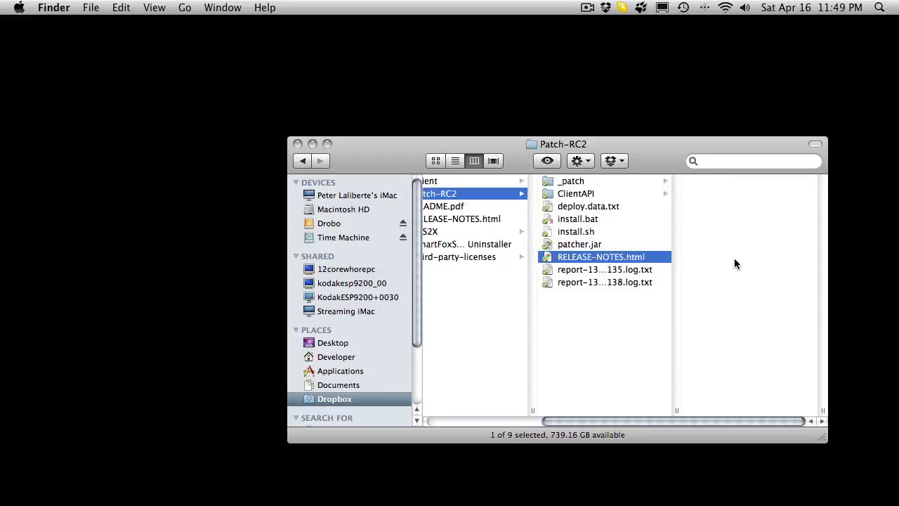
{"action": "double_click", "coordinate": [620, 260]}
{"action": "left_click", "coordinate": [580, 207]}
{"action": "scroll", "coordinate": [327, 243], "scroll_direction": "down", "scroll_amount": 5}
{"action": "scroll", "coordinate": [326, 243], "scroll_direction": "down", "scroll_amount": 12}
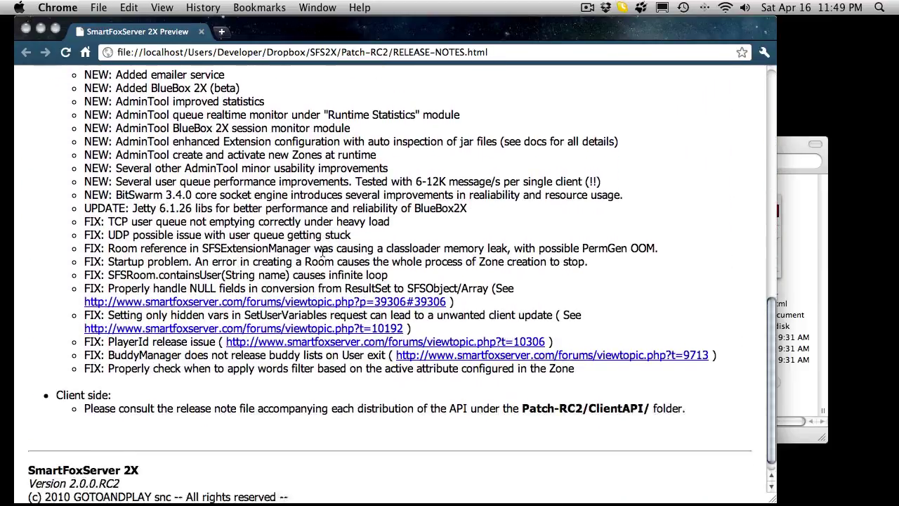
{"action": "scroll", "coordinate": [323, 252], "scroll_direction": "up", "scroll_amount": 15}
- Close the release notes and select patcher.jar in the Patch-RC2 folder
{"action": "left_click", "coordinate": [40, 28]}
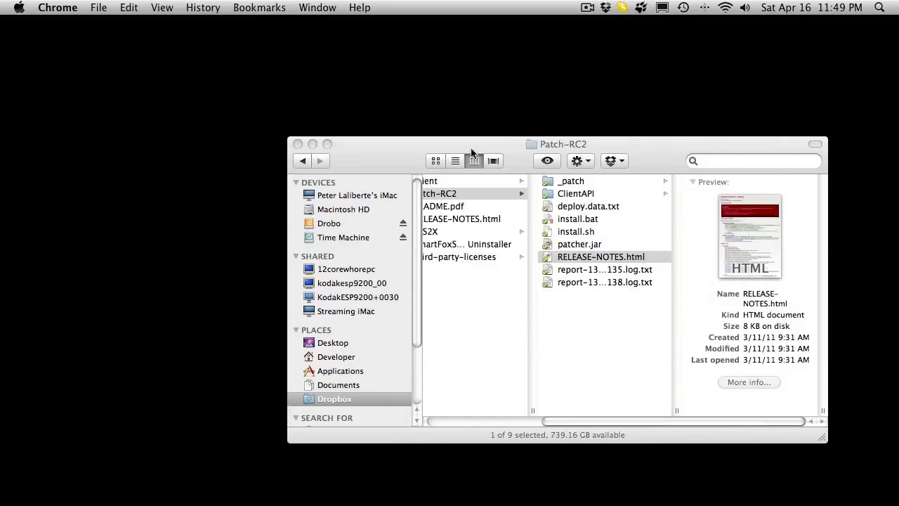
{"action": "left_click", "coordinate": [601, 257]}
{"action": "left_click", "coordinate": [594, 246]}
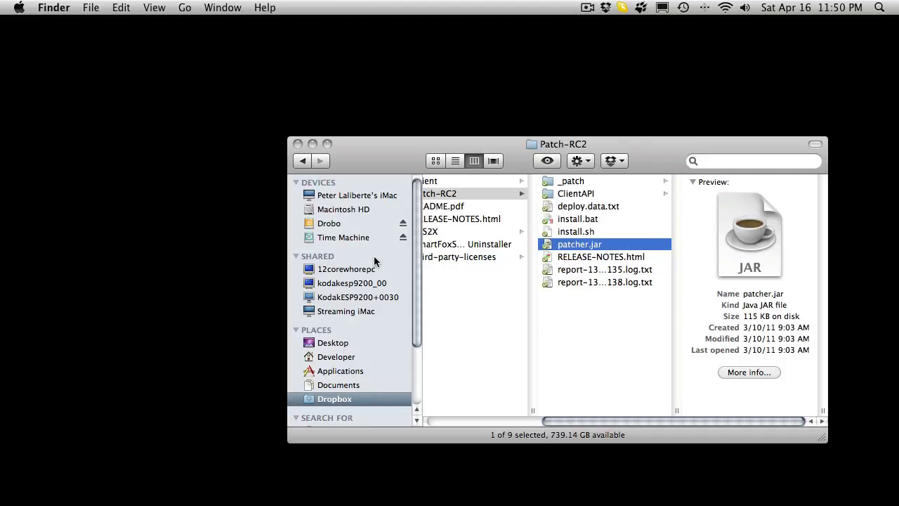
- Run patcher.jar and close SmartPatcher after it reports a successful patch
{"action": "double_click", "coordinate": [590, 248]}
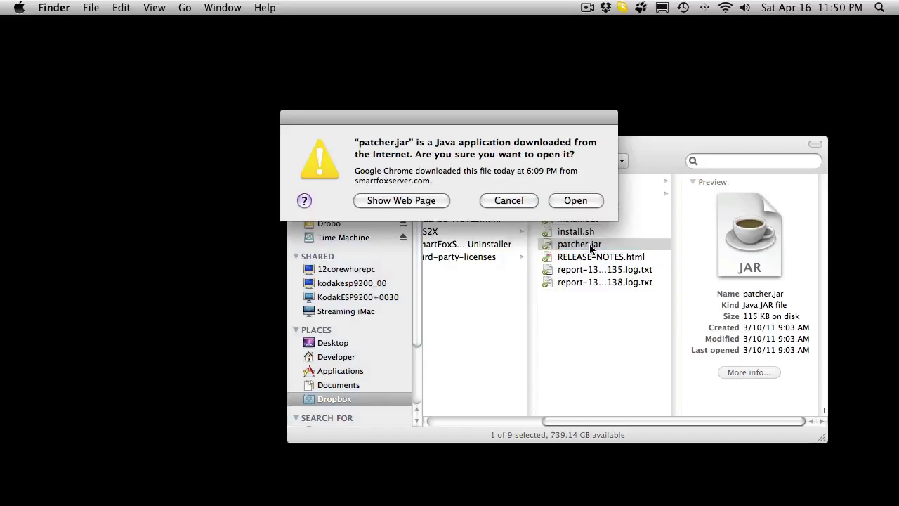
{"action": "left_click", "coordinate": [575, 201]}
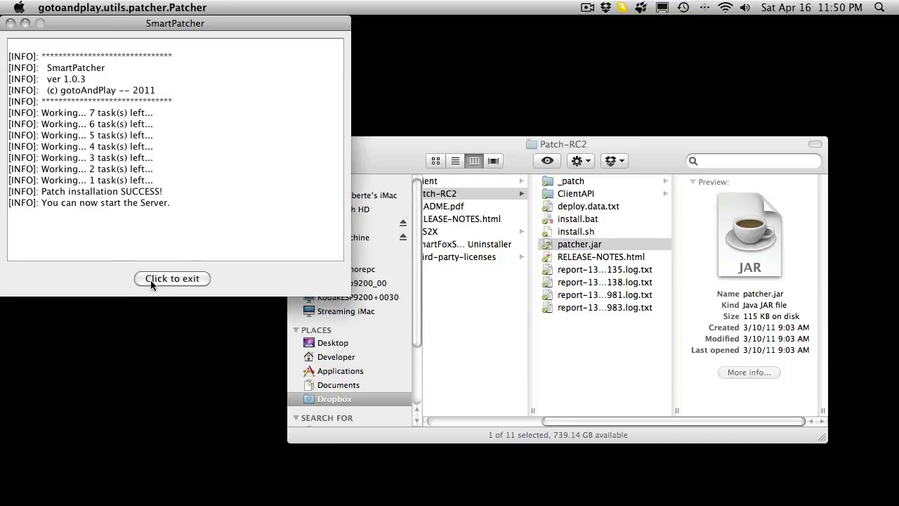
{"action": "left_click", "coordinate": [172, 281]}
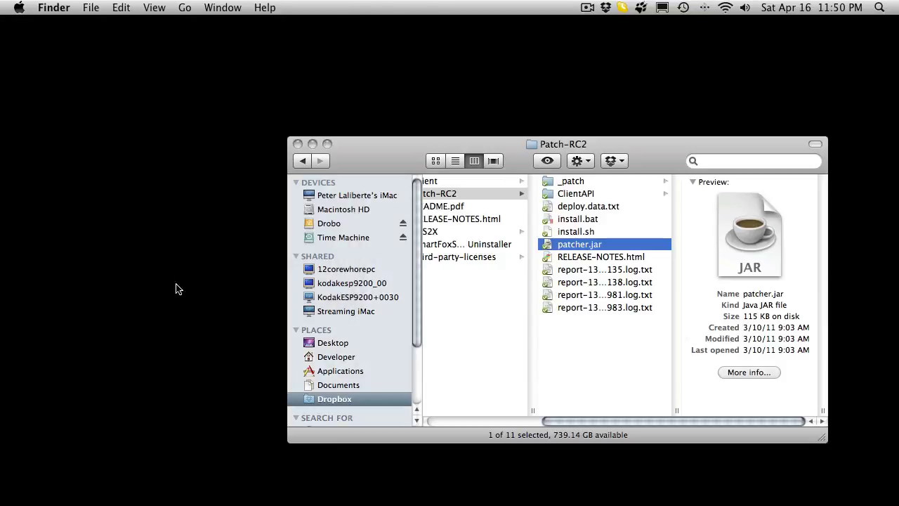
{"action": "left_click", "coordinate": [595, 346]}
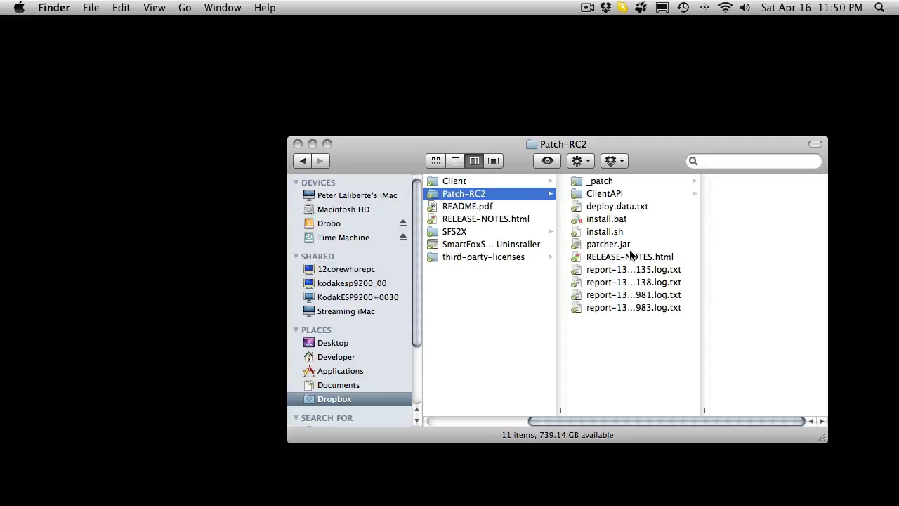
- Preview install.sh and install.bat, then launch the SFS2X app from Dropbox > SFS2X
{"action": "left_click", "coordinate": [618, 234]}
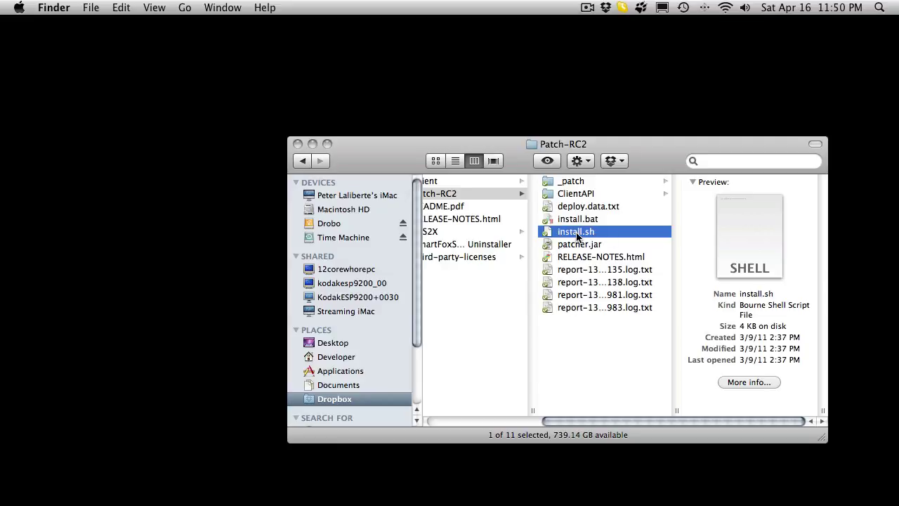
{"action": "left_click", "coordinate": [579, 220]}
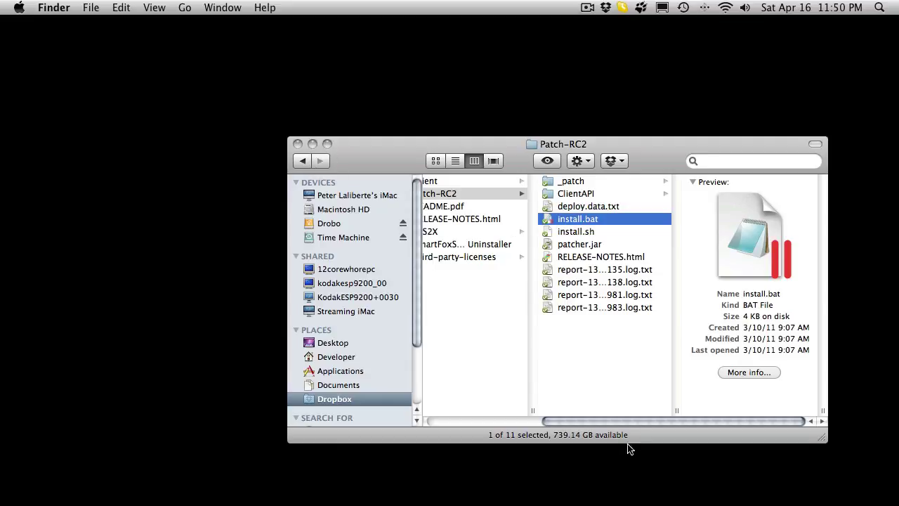
{"action": "left_click_drag", "start_coordinate": [623, 420], "coordinate": [545, 420]}
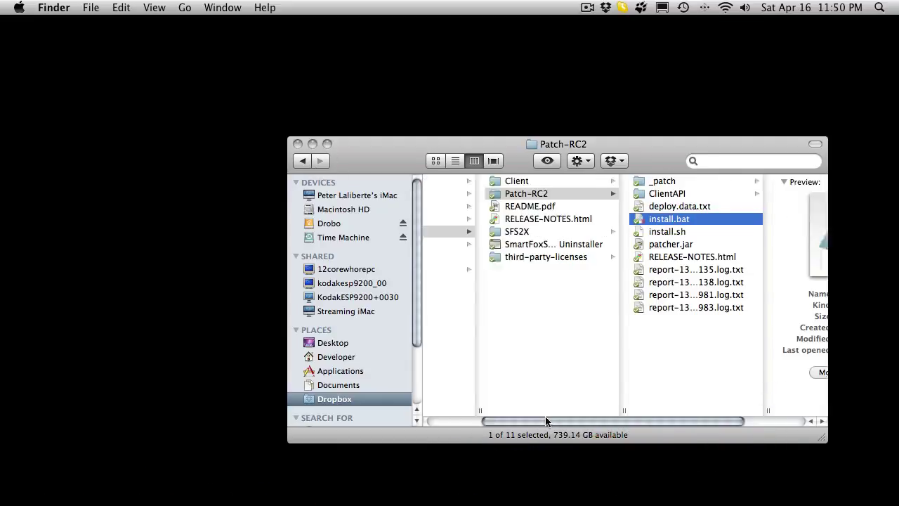
{"action": "left_click", "coordinate": [629, 237]}
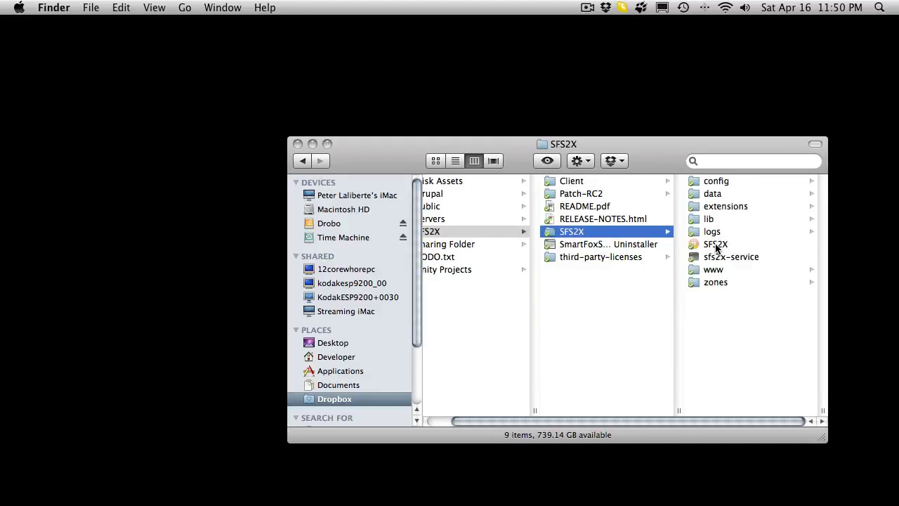
{"action": "double_click", "coordinate": [715, 245]}
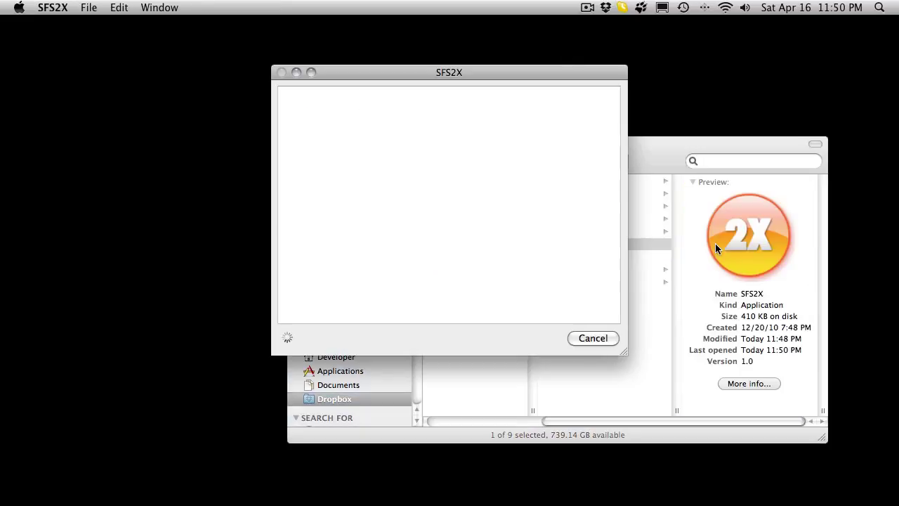
- Widen the server log, check the Community Edition licence and 2.0.0-RC2a READY lines, then minimise it
{"action": "left_click_drag", "start_coordinate": [630, 351], "coordinate": [893, 355]}
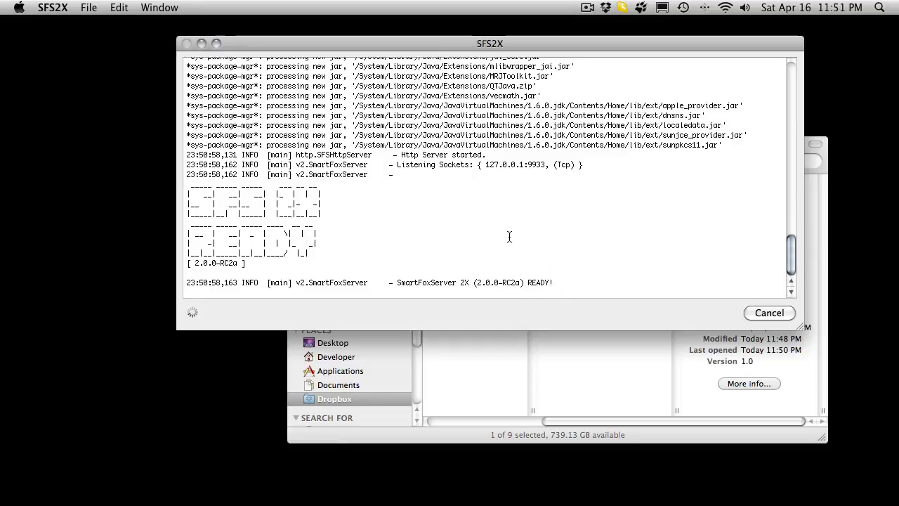
{"action": "scroll", "coordinate": [509, 237], "scroll_direction": "up", "scroll_amount": 10}
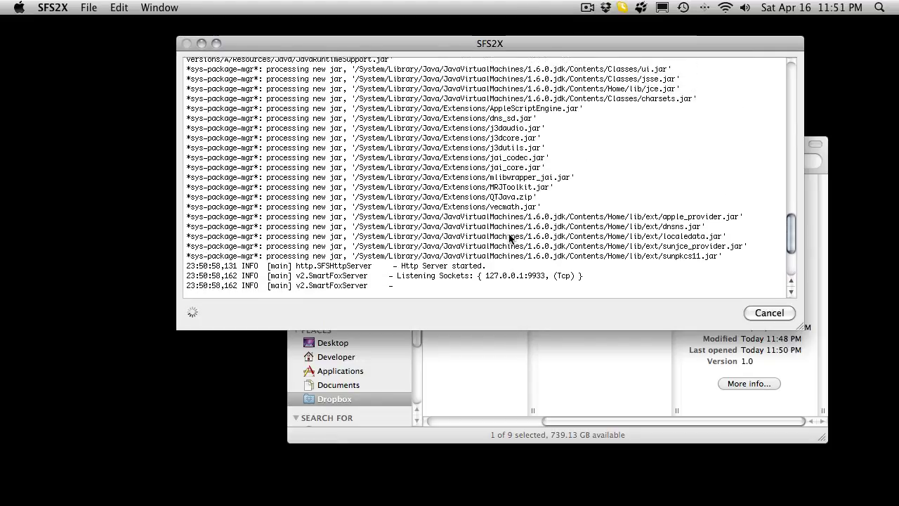
{"action": "scroll", "coordinate": [509, 239], "scroll_direction": "up", "scroll_amount": 8}
{"action": "scroll", "coordinate": [509, 238], "scroll_direction": "down", "scroll_amount": 5}
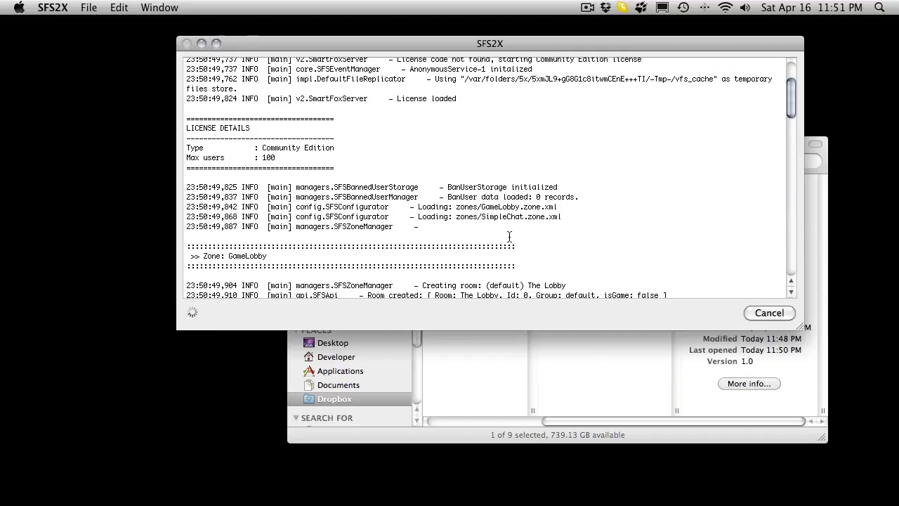
{"action": "scroll", "coordinate": [509, 238], "scroll_direction": "up", "scroll_amount": 4}
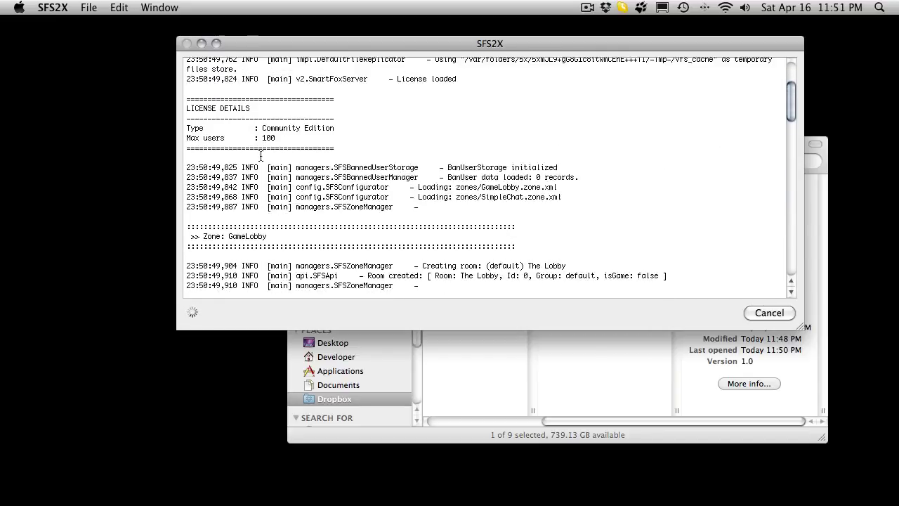
{"action": "left_click_drag", "start_coordinate": [332, 128], "coordinate": [273, 137]}
{"action": "left_click", "coordinate": [273, 137]}
{"action": "scroll", "coordinate": [509, 168], "scroll_direction": "down", "scroll_amount": 15}
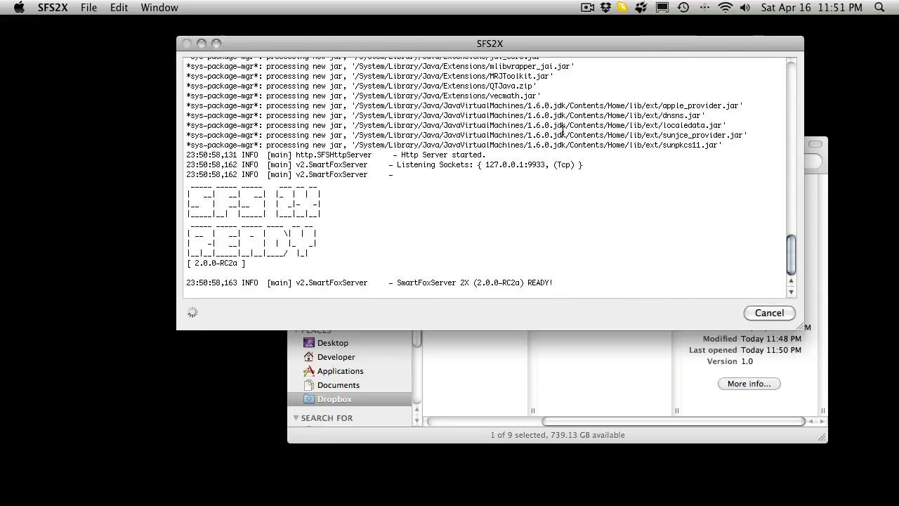
{"action": "left_click", "coordinate": [202, 44]}
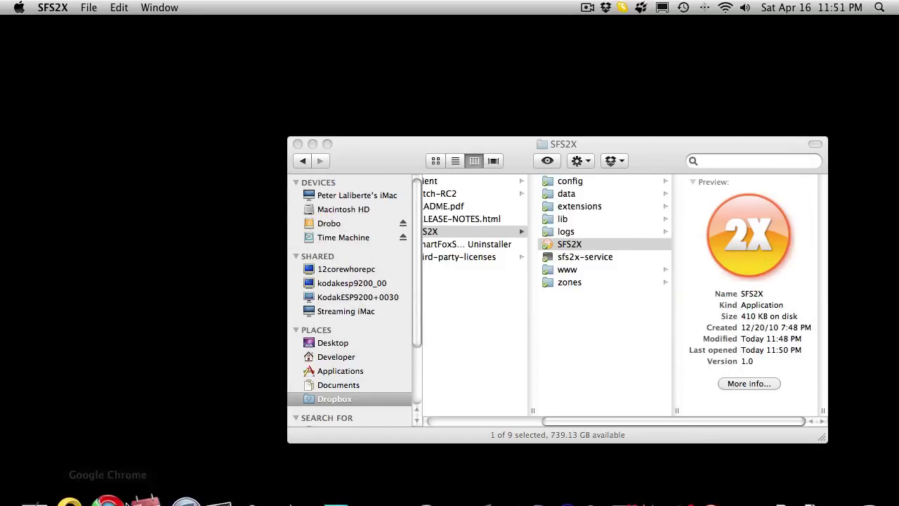
- Load localhost:8080 in Chrome and launch AdminTool2X in a new tab
{"action": "left_click", "coordinate": [116, 469]}
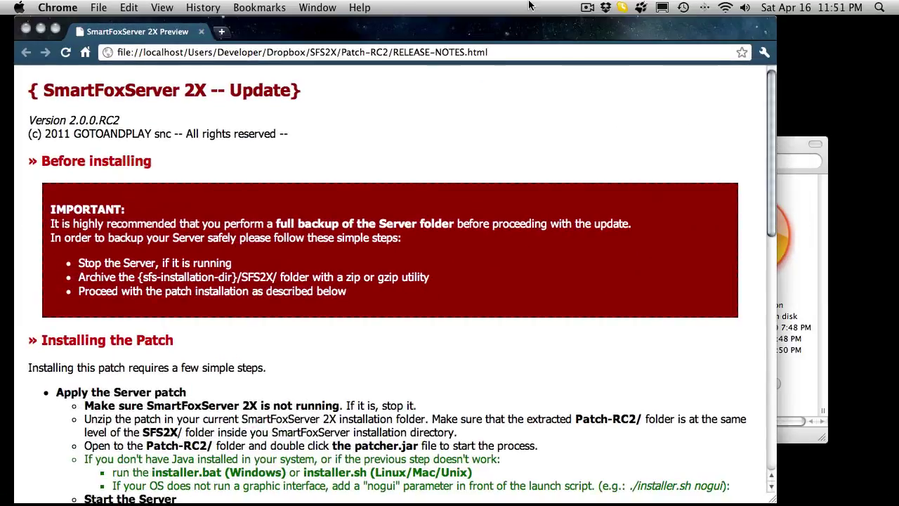
{"action": "left_click", "coordinate": [428, 52]}
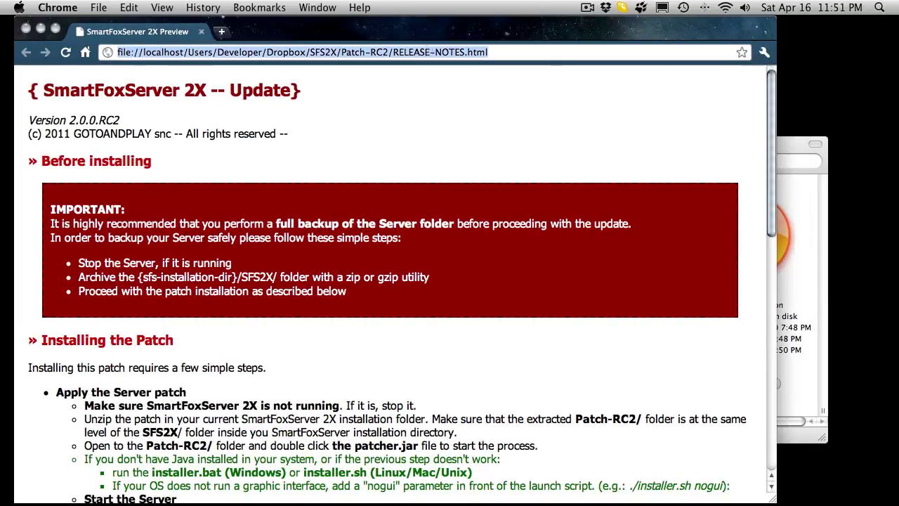
{"action": "type", "text": "local"}
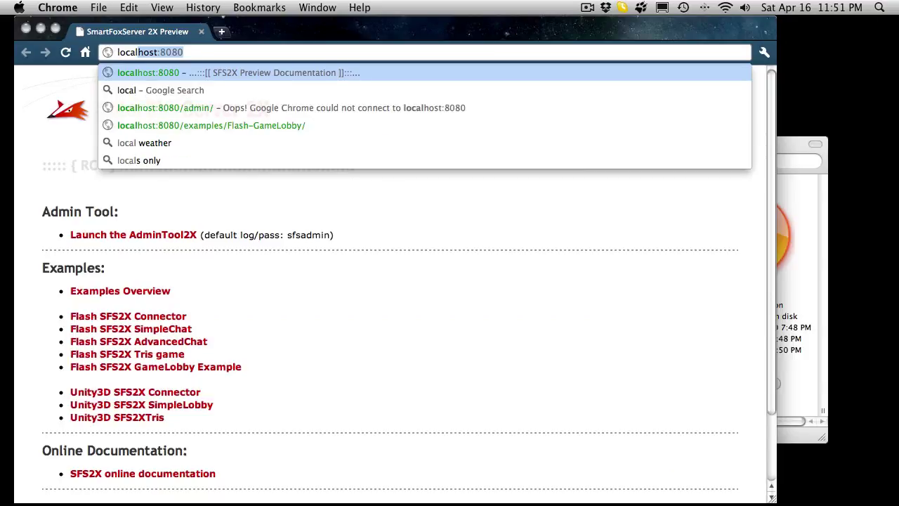
{"action": "key", "text": "Return"}
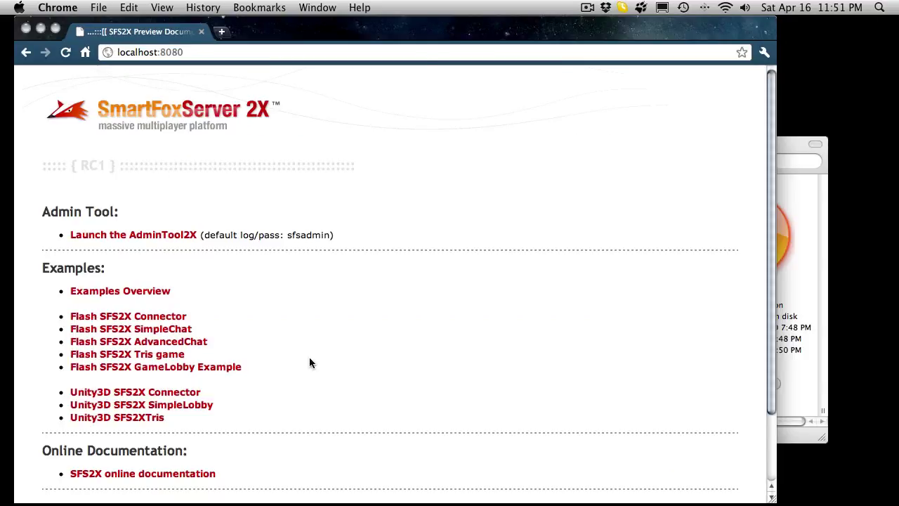
{"action": "left_click", "coordinate": [181, 235]}
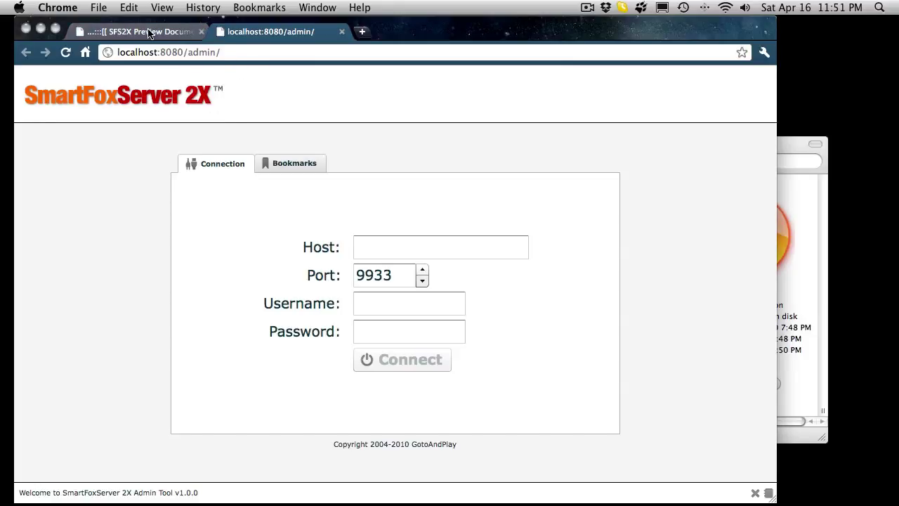
- Select the default admin credential on the SFS2X documentation page, then return to the admin login tab
{"action": "left_click", "coordinate": [151, 32]}
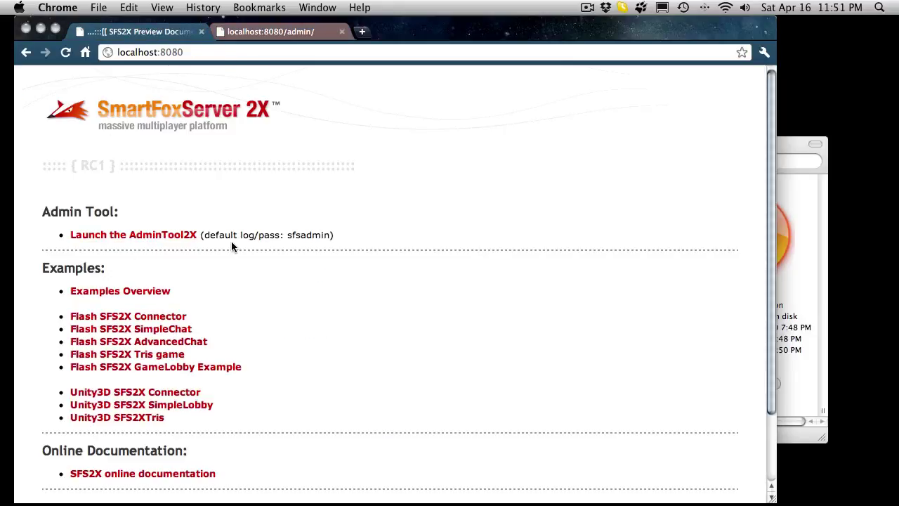
{"action": "double_click", "coordinate": [293, 238]}
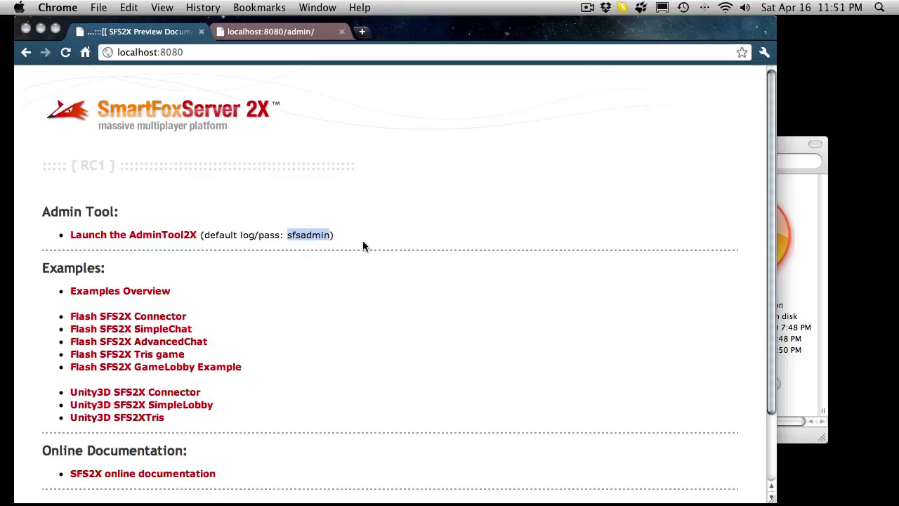
{"action": "left_click", "coordinate": [238, 32]}
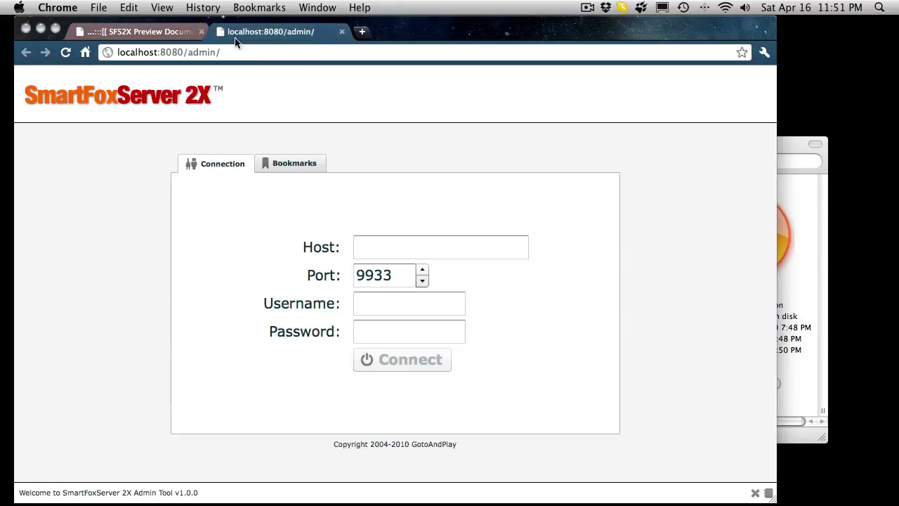
- Connect to 127.0.0.1:9933 using the localhost bookmark and the admin password, dismissing the default-password warning
{"action": "left_click", "coordinate": [287, 164]}
{"action": "left_click", "coordinate": [344, 212]}
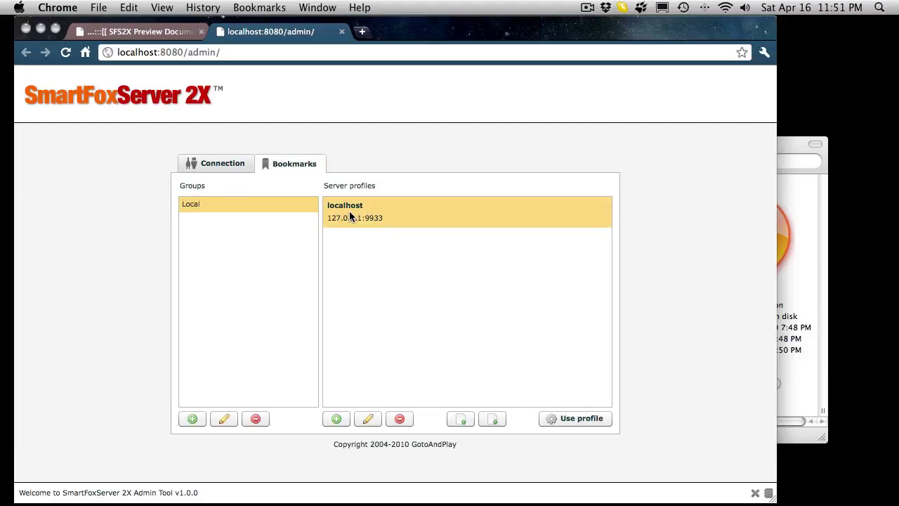
{"action": "double_click", "coordinate": [350, 215]}
{"action": "left_click", "coordinate": [397, 327]}
{"action": "type", "text": "sfsadmin"}
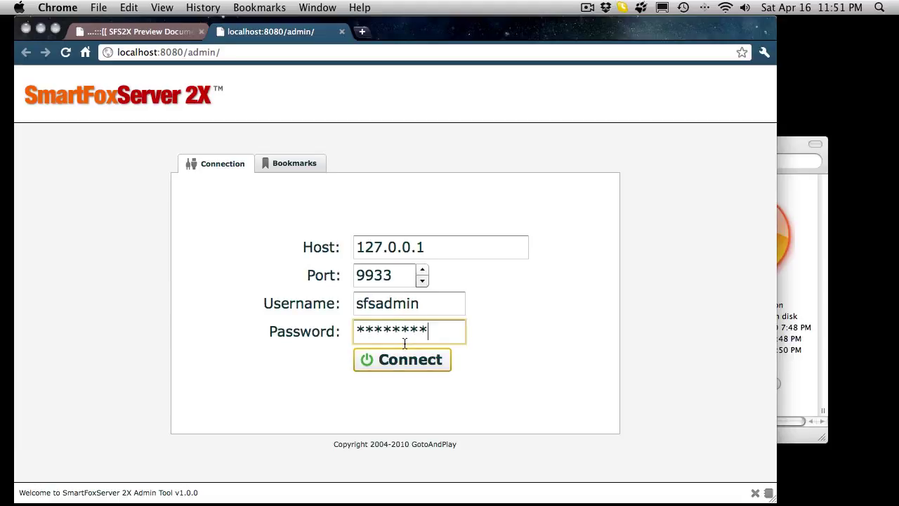
{"action": "left_click", "coordinate": [408, 361]}
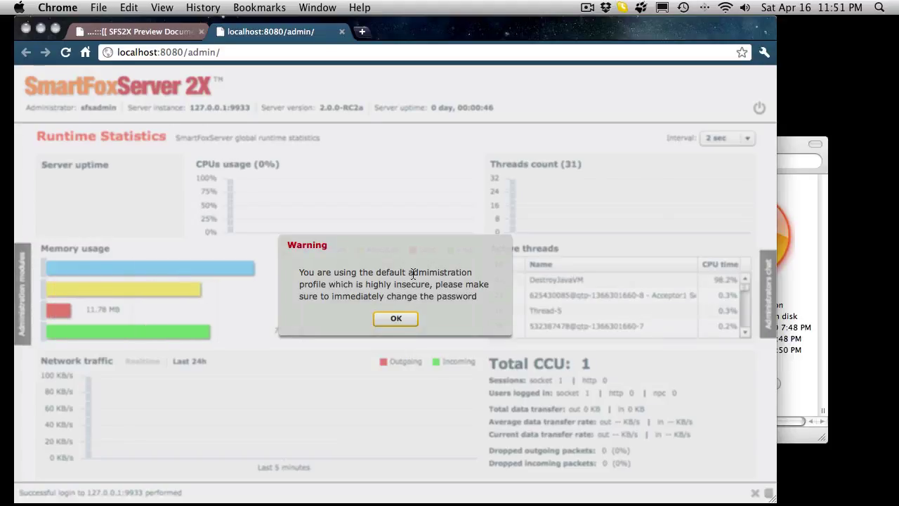
{"action": "left_click", "coordinate": [397, 319]}
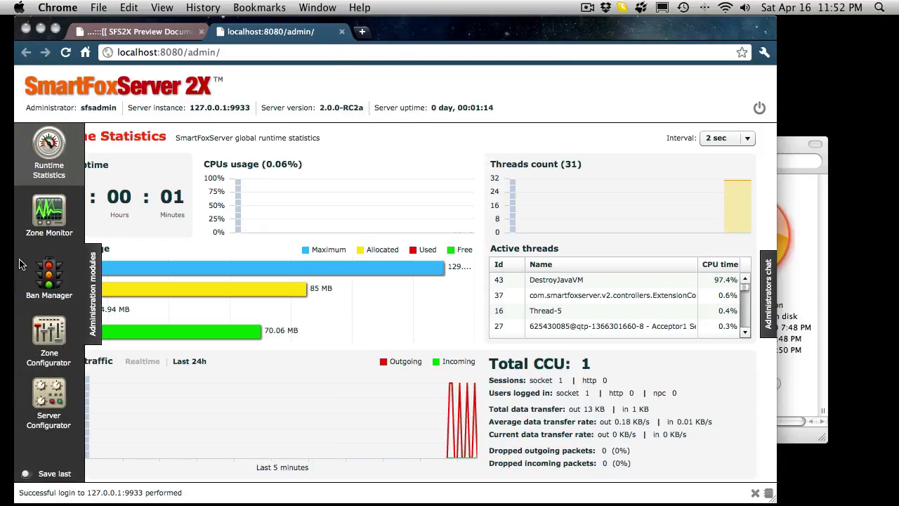
- Review the Server Configurator settings, then close the localhost:8080/admin tab
{"action": "left_click", "coordinate": [28, 395]}
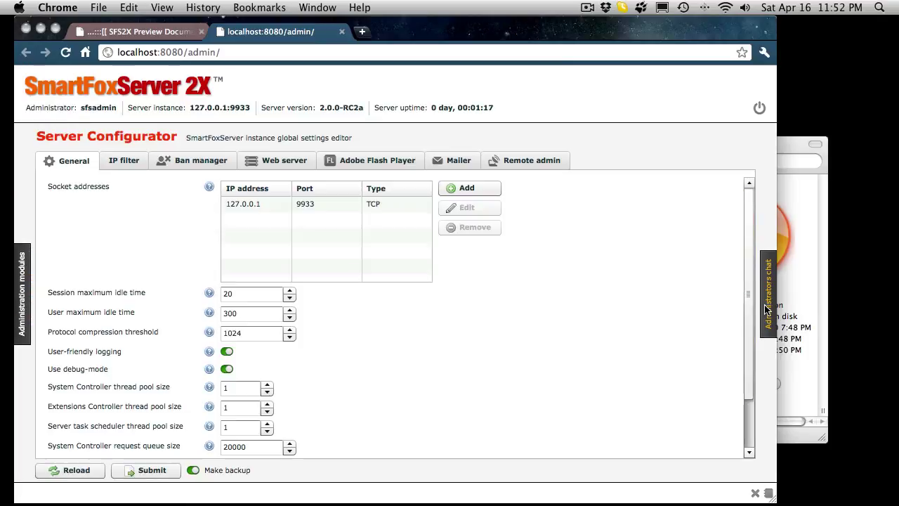
{"action": "mouse_move", "coordinate": [766, 308]}
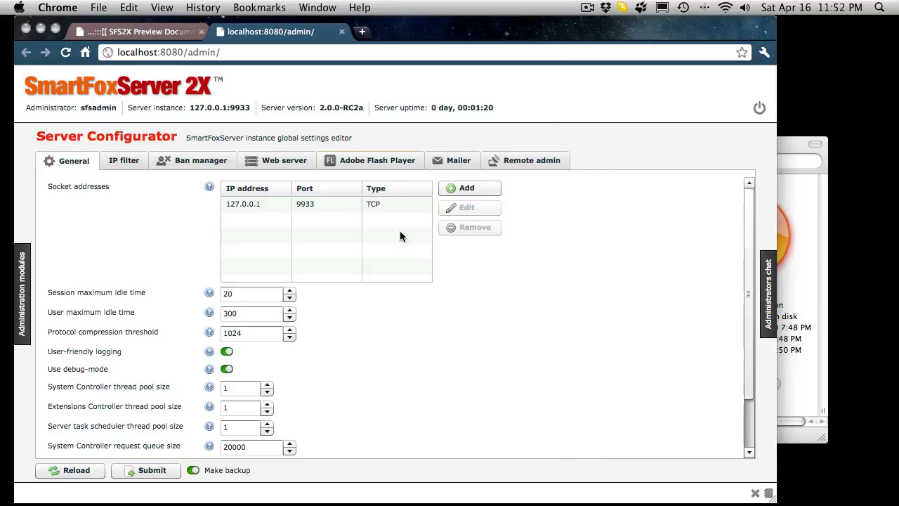
{"action": "left_click", "coordinate": [339, 32]}
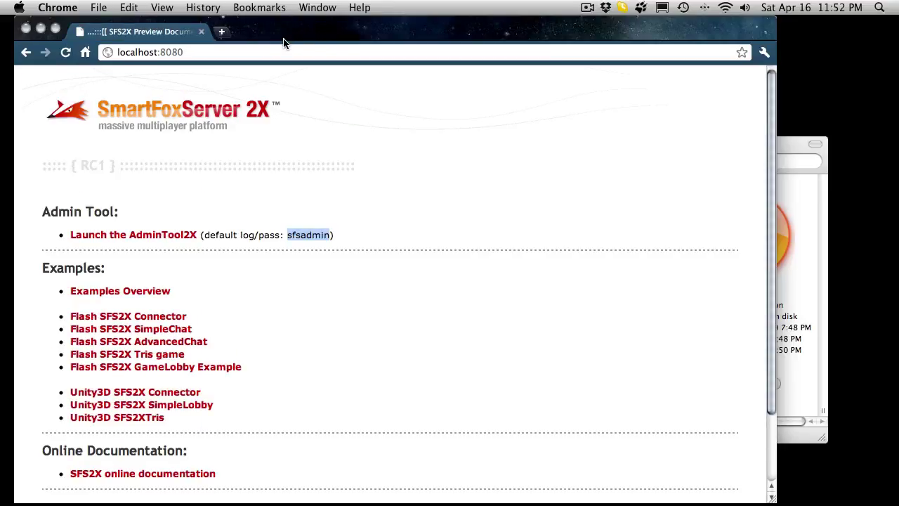
- Close Chrome, shut down and quit the running SFS2X server, then relaunch SFS2X from Finder
{"action": "left_click", "coordinate": [201, 31]}
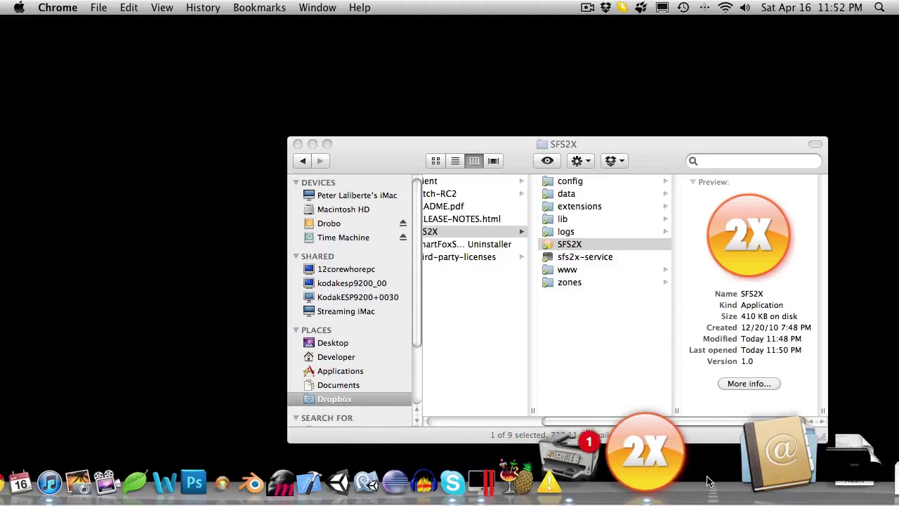
{"action": "left_click", "coordinate": [695, 469]}
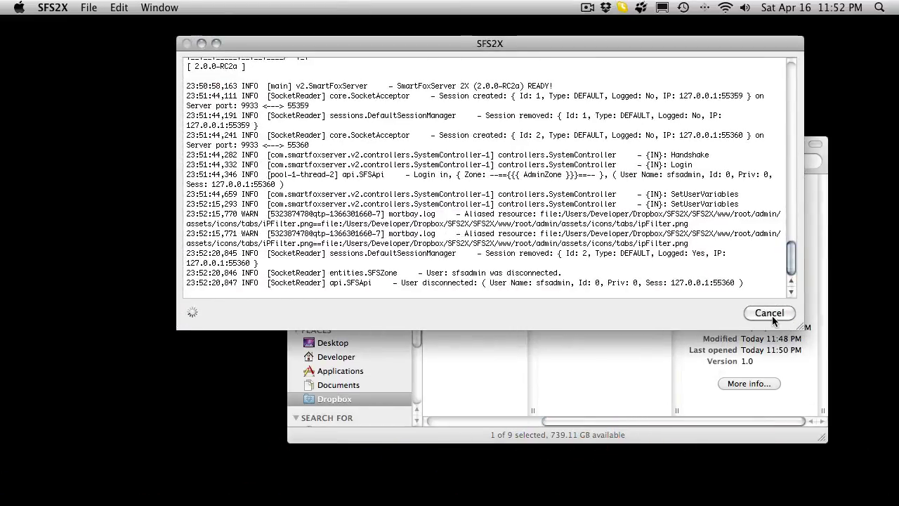
{"action": "left_click", "coordinate": [771, 315]}
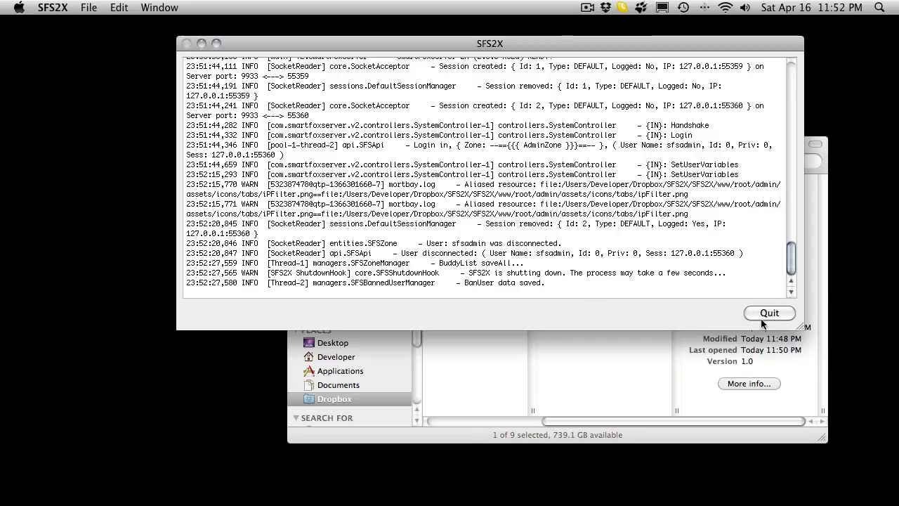
{"action": "left_click", "coordinate": [769, 313]}
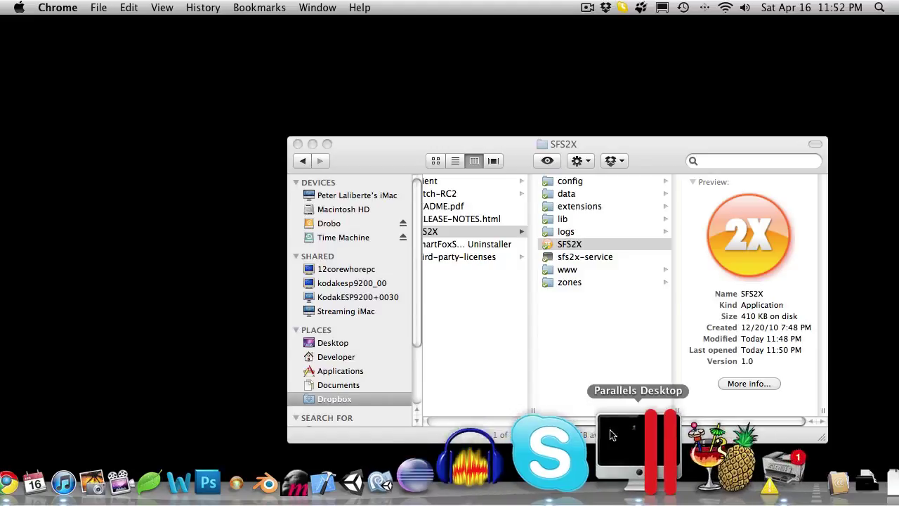
{"action": "double_click", "coordinate": [587, 247]}
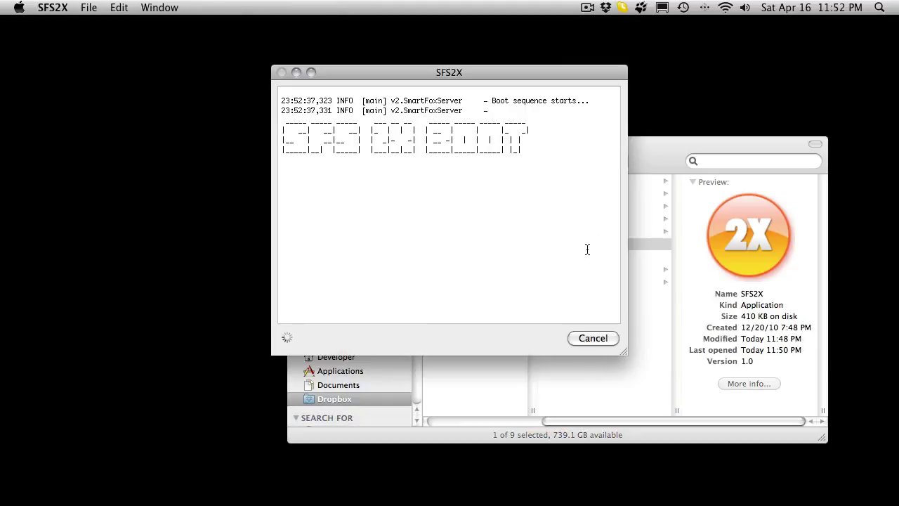
- Shift the SFS2X log window left and view SFS2X's Dock options without changing anything
{"action": "left_click_drag", "start_coordinate": [570, 68], "coordinate": [525, 63]}
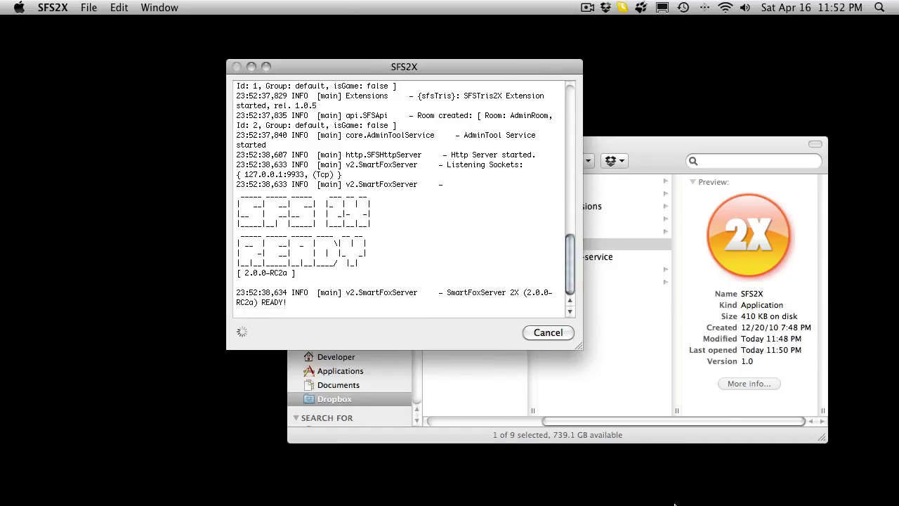
{"action": "mouse_move", "coordinate": [674, 502]}
{"action": "right_click", "coordinate": [694, 453]}
{"action": "mouse_move", "coordinate": [710, 347]}
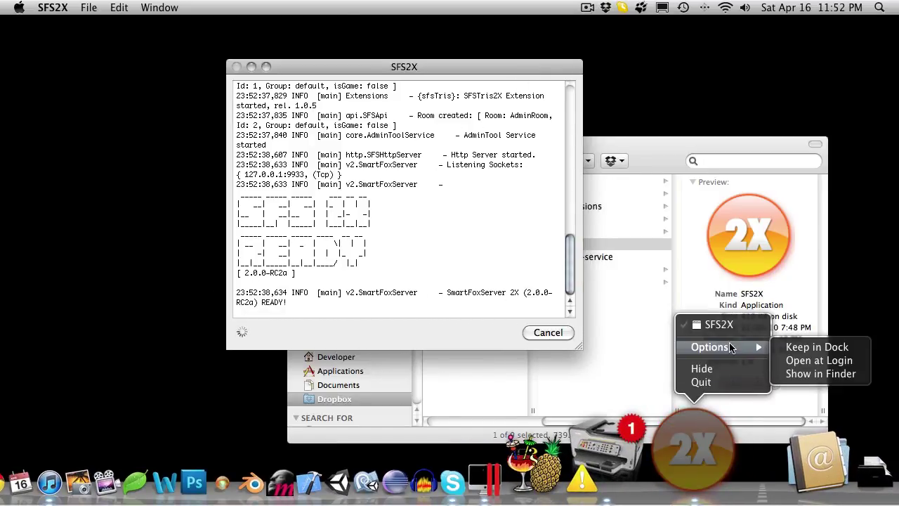
{"action": "left_click", "coordinate": [808, 347]}
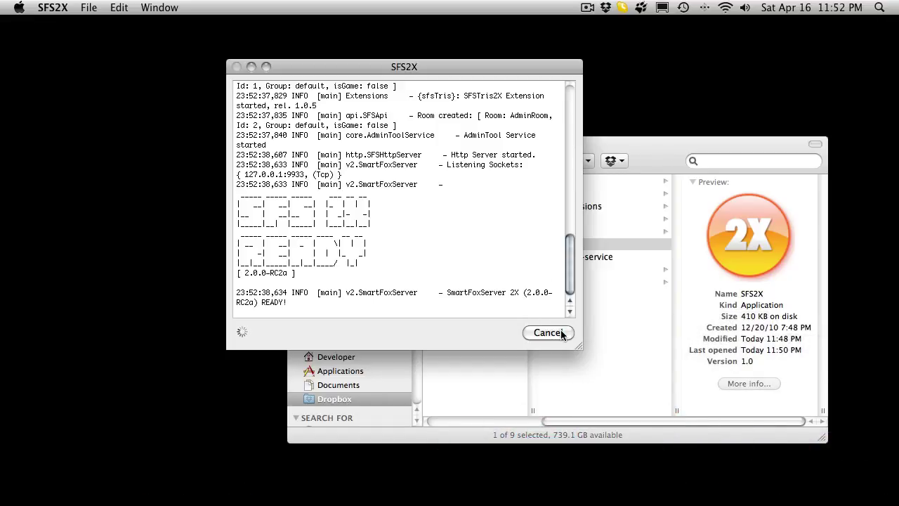
- Shut down and quit SFS2X, close the SFS2X folder window, and switch to the Windows VM
{"action": "left_click", "coordinate": [560, 331]}
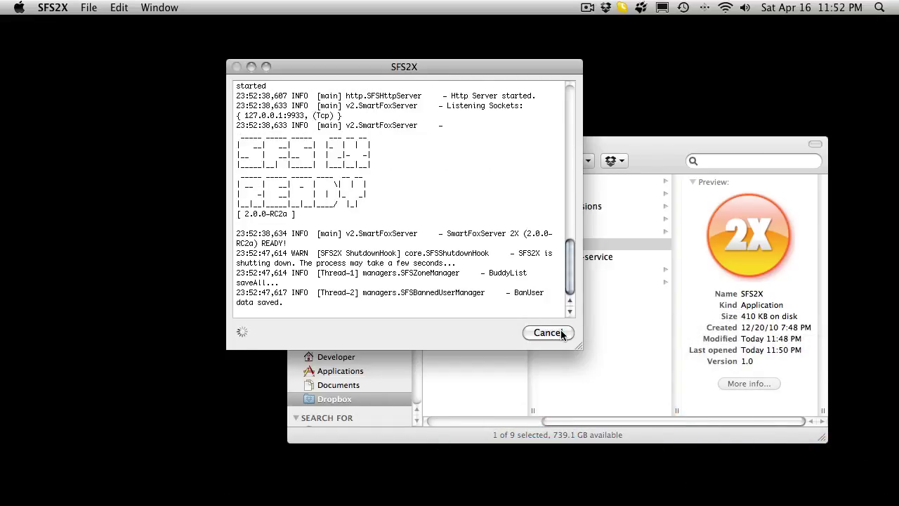
{"action": "left_click", "coordinate": [549, 332]}
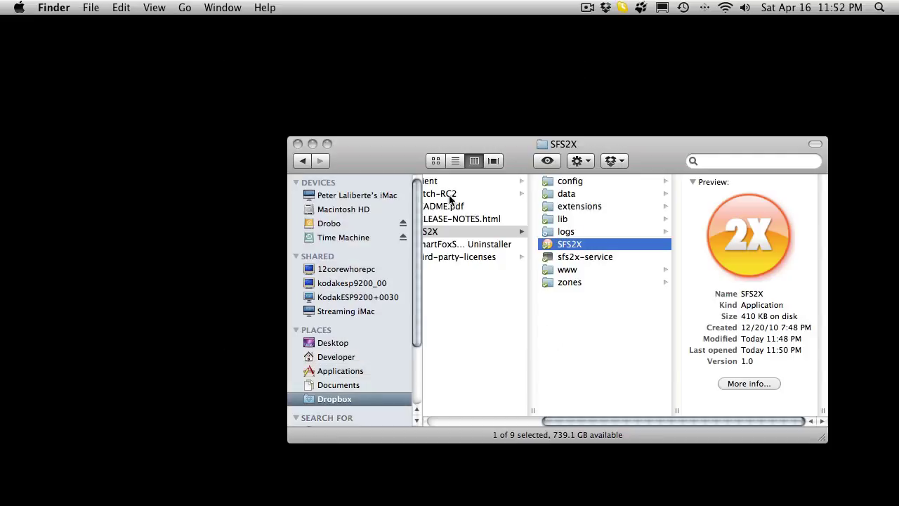
{"action": "left_click", "coordinate": [298, 143]}
{"action": "mouse_move", "coordinate": [667, 500]}
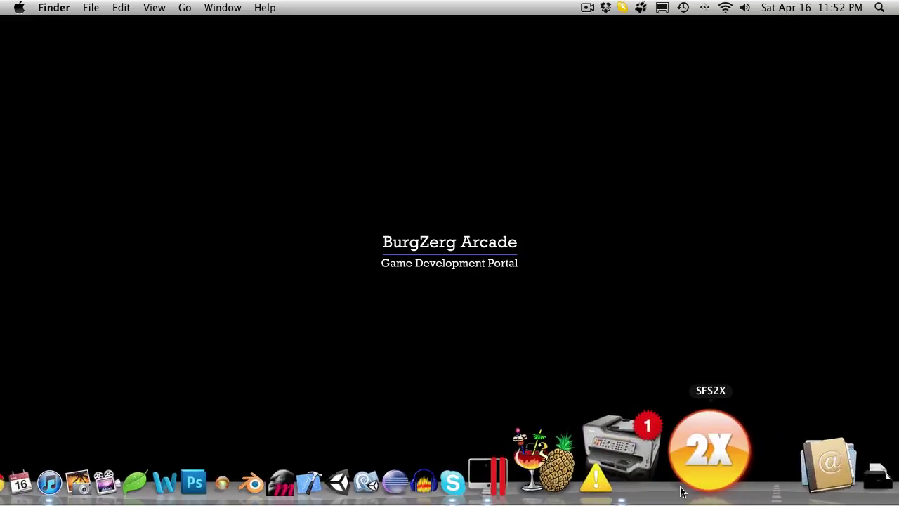
{"action": "left_click", "coordinate": [591, 484]}
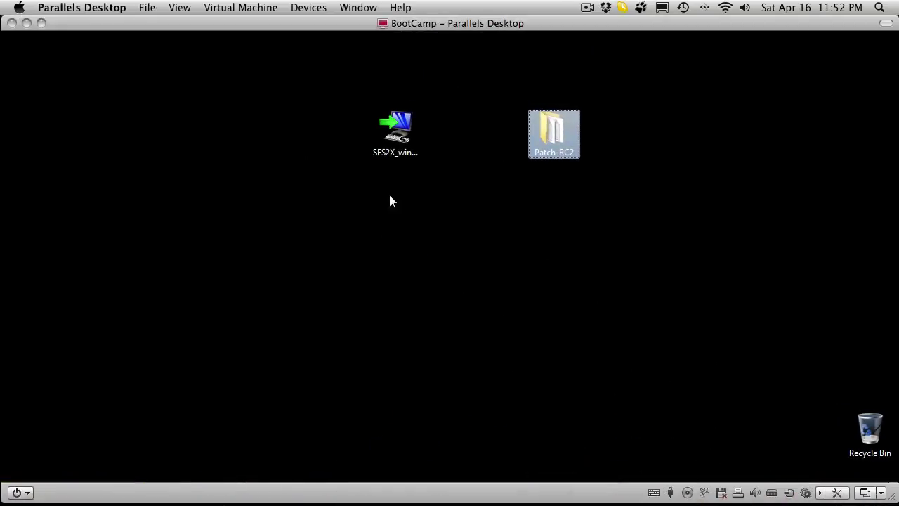
- Show the Windows VM full screen, move the Recycle Bin lower, and launch the SFS2X_windows installer
{"action": "left_click", "coordinate": [179, 7]}
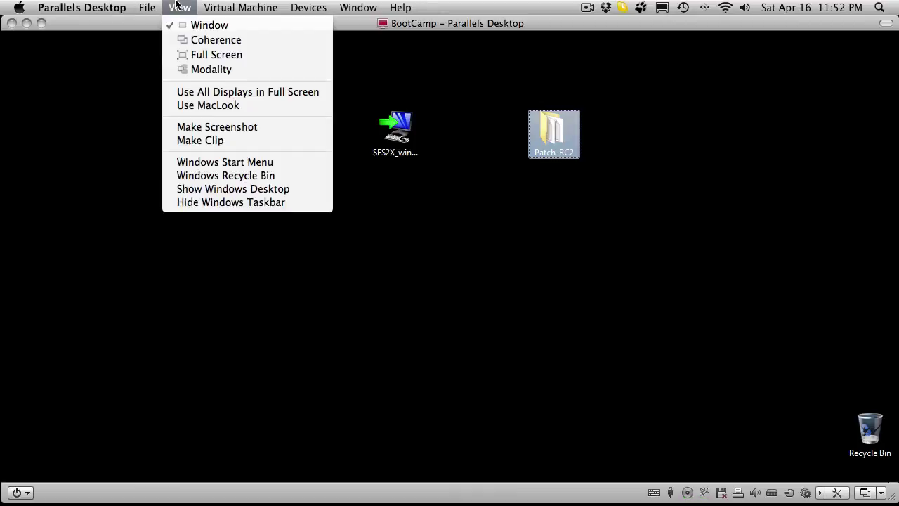
{"action": "left_click", "coordinate": [229, 56]}
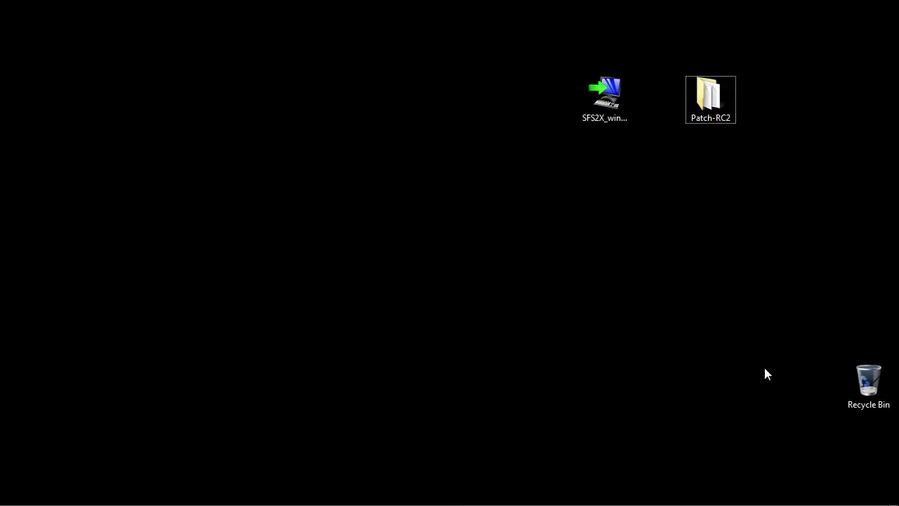
{"action": "left_click_drag", "start_coordinate": [867, 382], "coordinate": [868, 457]}
{"action": "left_click", "coordinate": [672, 321]}
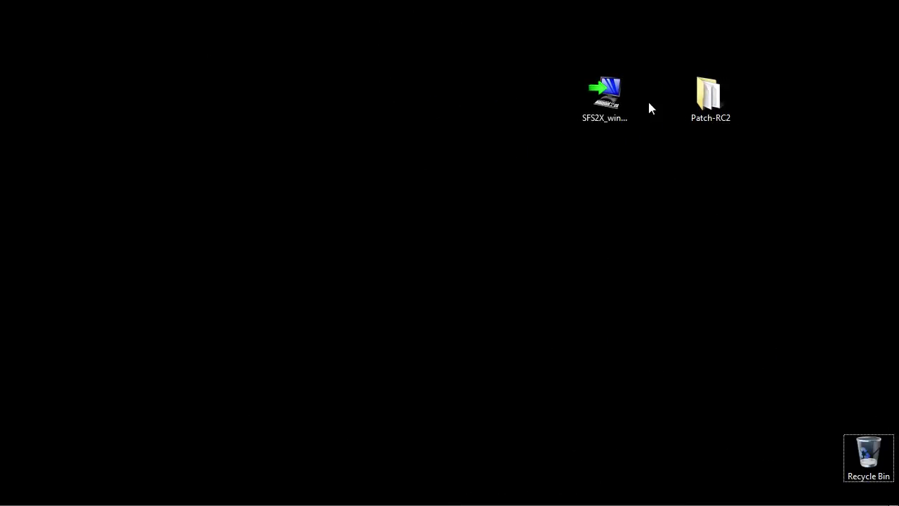
{"action": "double_click", "coordinate": [608, 94]}
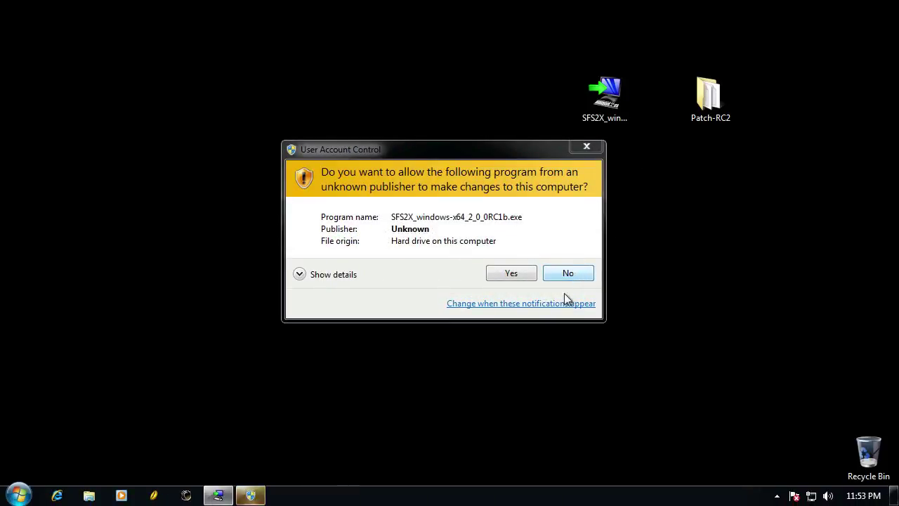
- Allow the installer in UAC, accept the licence agreement, and advance past the Information page
{"action": "left_click", "coordinate": [514, 273]}
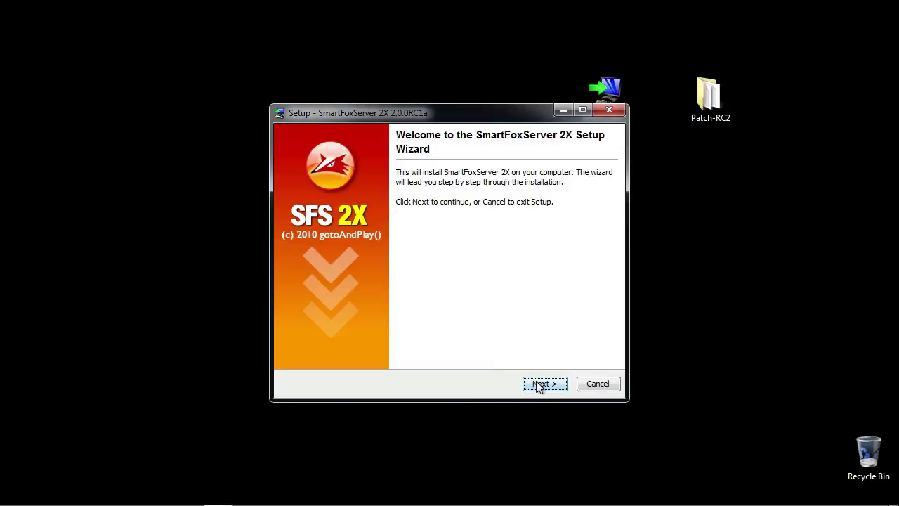
{"action": "left_click", "coordinate": [535, 381]}
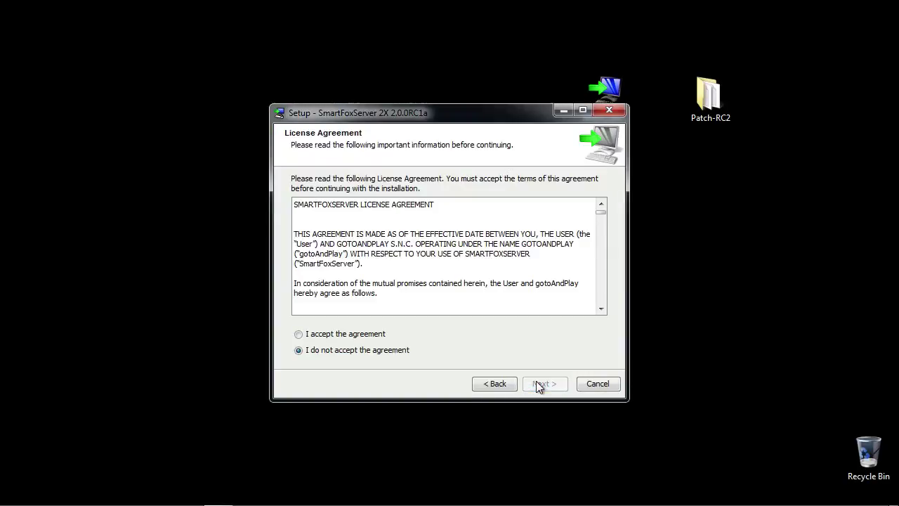
{"action": "left_click", "coordinate": [379, 335]}
{"action": "left_click", "coordinate": [550, 386]}
{"action": "left_click", "coordinate": [545, 385]}
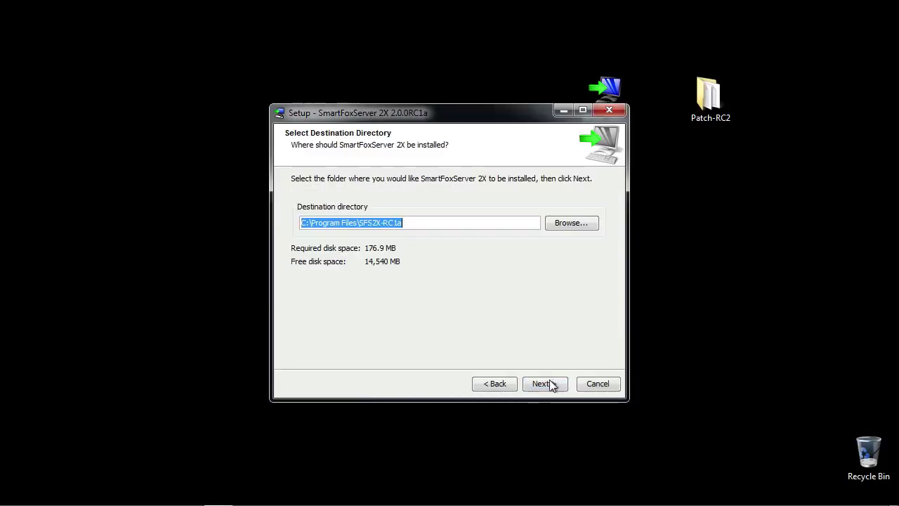
{"action": "left_click", "coordinate": [507, 384]}
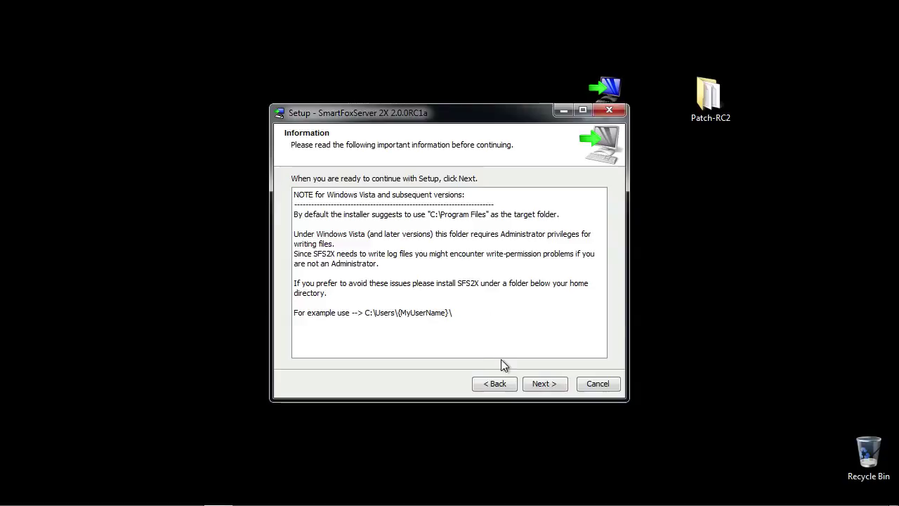
{"action": "left_click", "coordinate": [543, 383]}
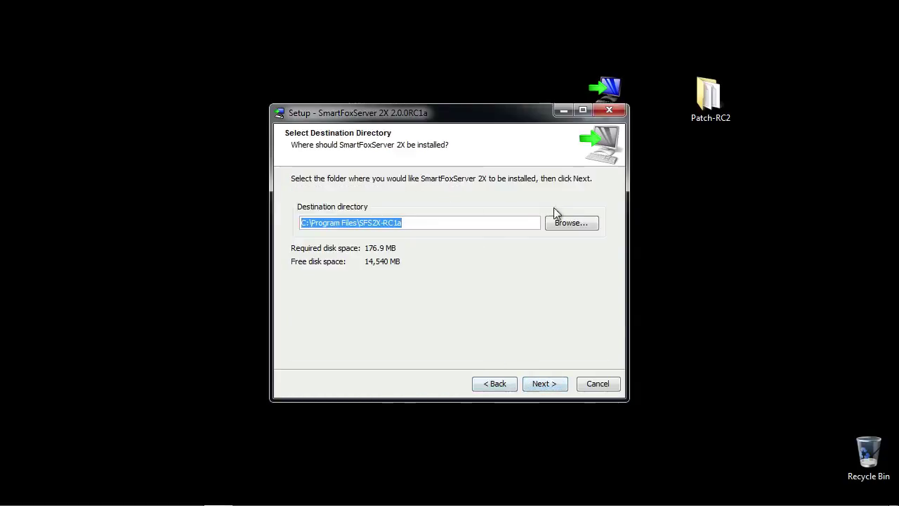
- Browse to the Users\Windows folder, trim the path to C:\Users\Windows\SFS2X, and continue
{"action": "left_click", "coordinate": [571, 222]}
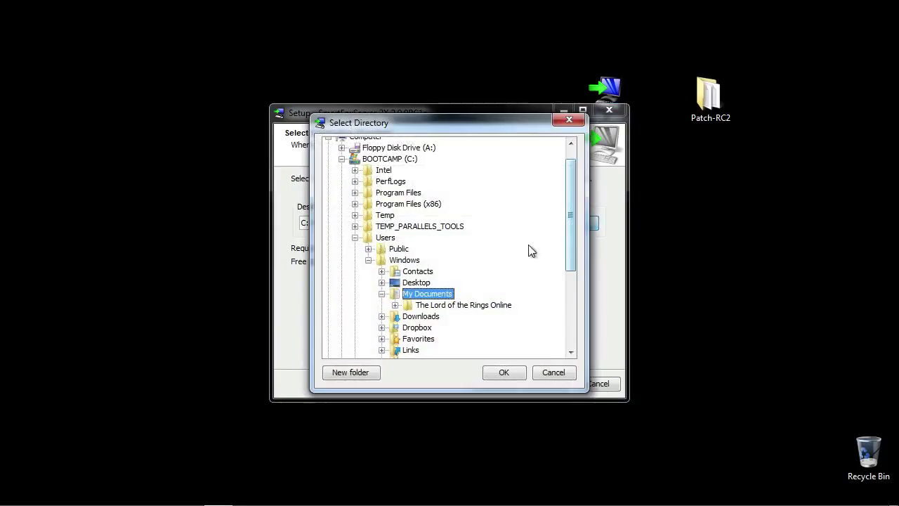
{"action": "left_click", "coordinate": [407, 262]}
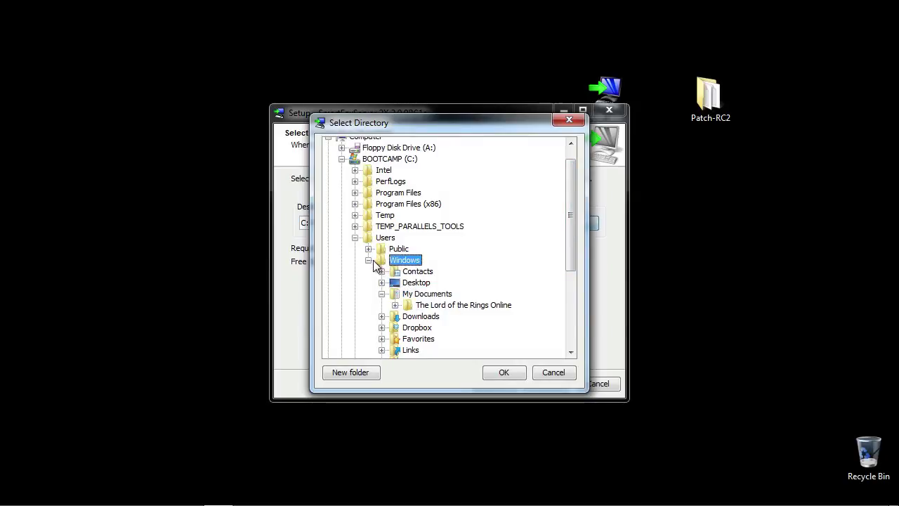
{"action": "left_click", "coordinate": [369, 260]}
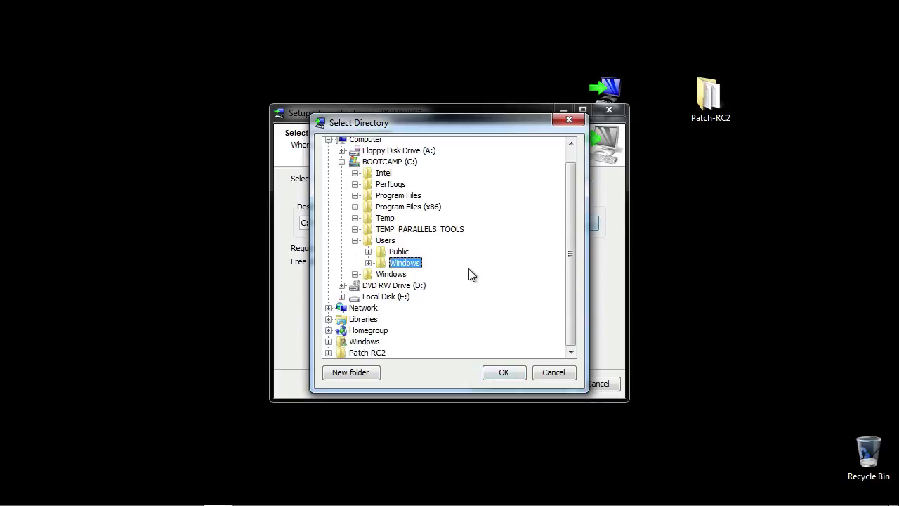
{"action": "left_click", "coordinate": [504, 374]}
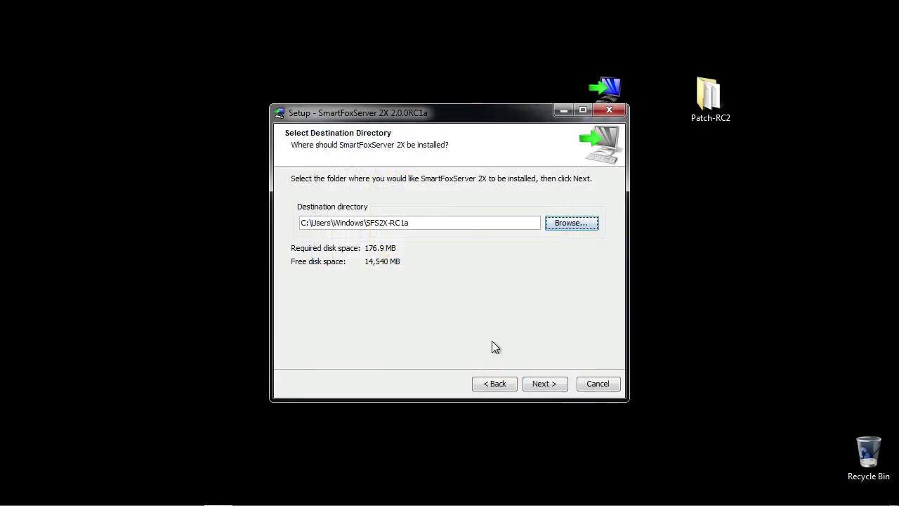
{"action": "key", "text": "BackSpace"}
{"action": "key", "text": "BackSpace"}
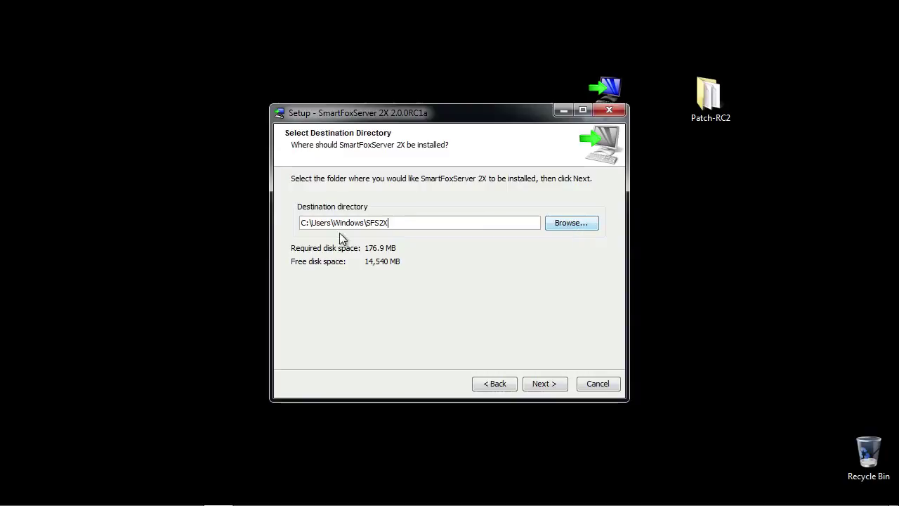
{"action": "left_click", "coordinate": [543, 384]}
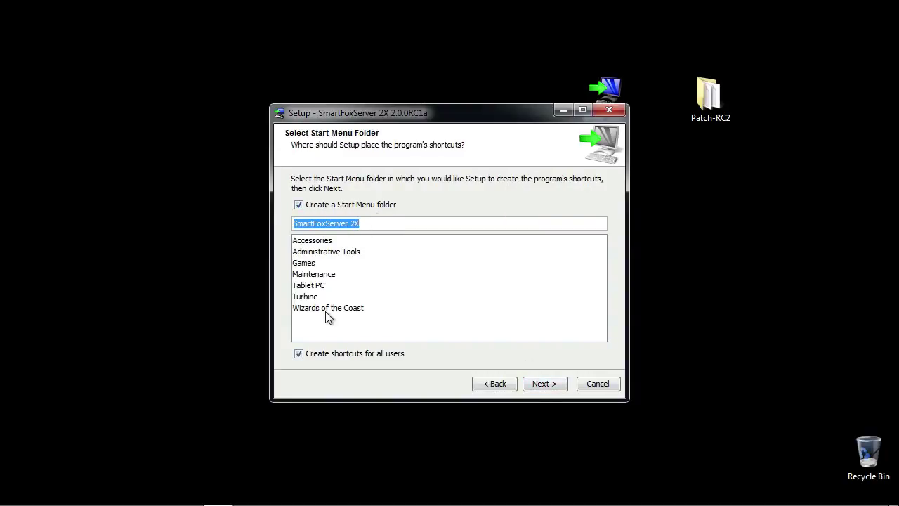
- Keep the SmartFoxServer 2X Start Menu folder and 'Install as service', install, and close the wizard
{"action": "left_click", "coordinate": [555, 386]}
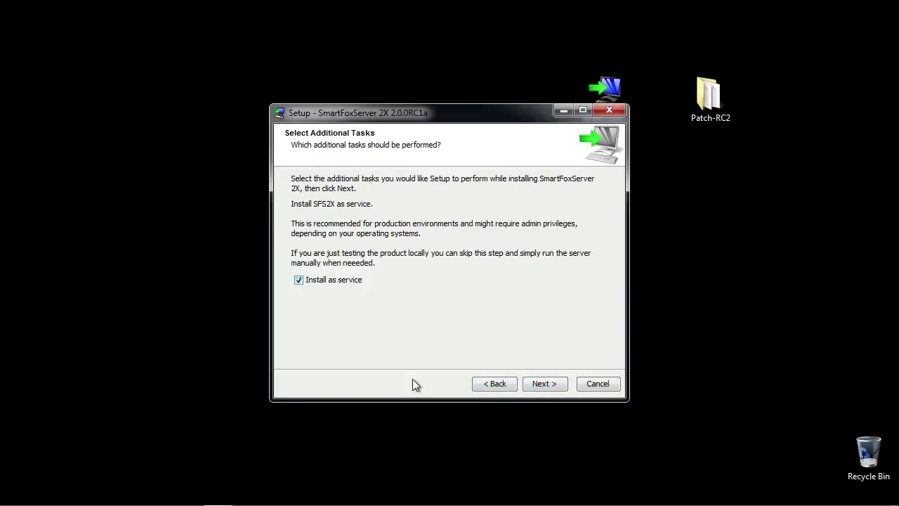
{"action": "left_click", "coordinate": [550, 386]}
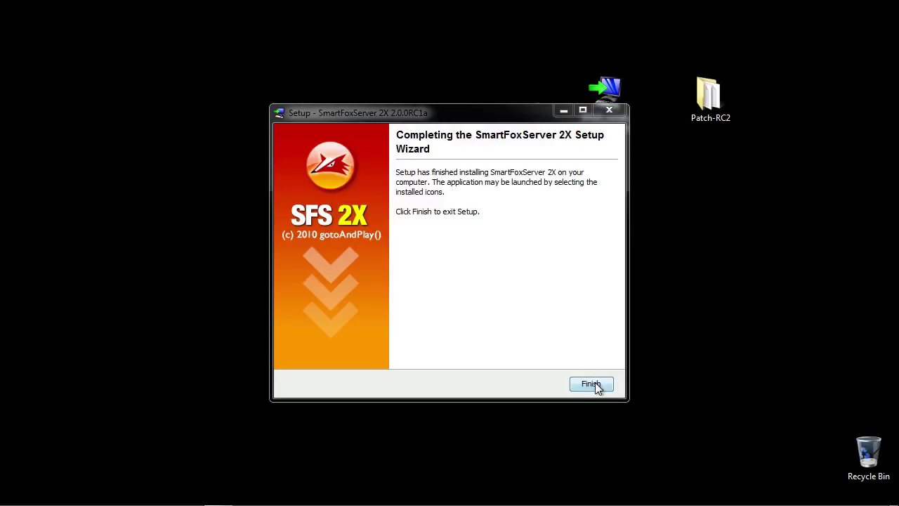
{"action": "left_click", "coordinate": [591, 385]}
- Delete the SFS2X_windows-x64_2_0_0RC1b installer to the Recycle Bin and open the Start menu
{"action": "left_click", "coordinate": [608, 91]}
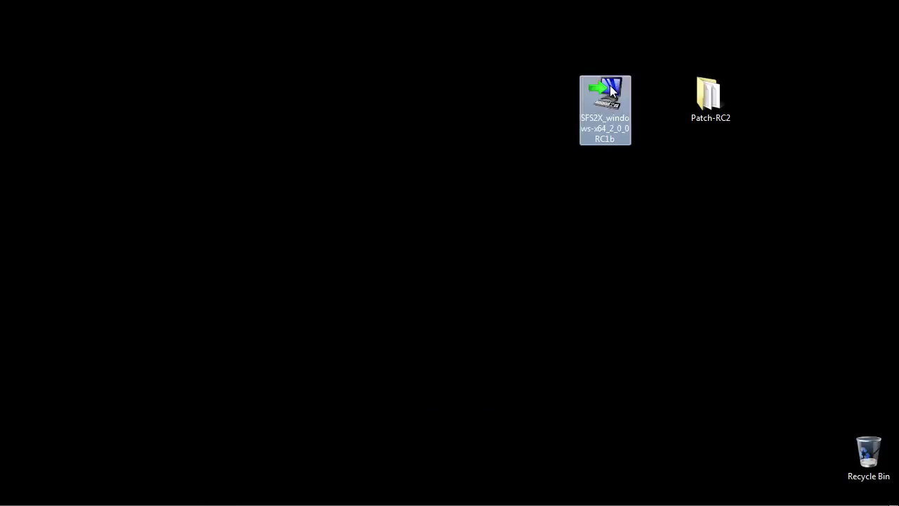
{"action": "right_click", "coordinate": [610, 88]}
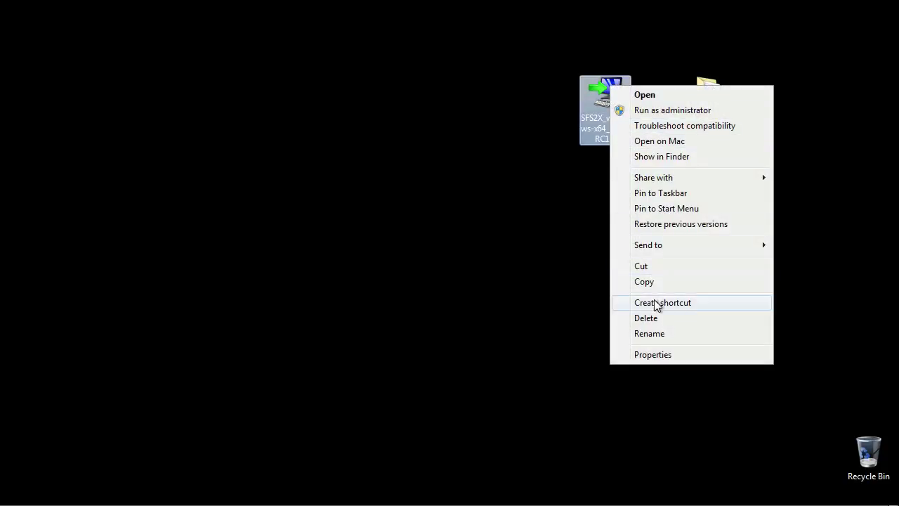
{"action": "left_click", "coordinate": [653, 318]}
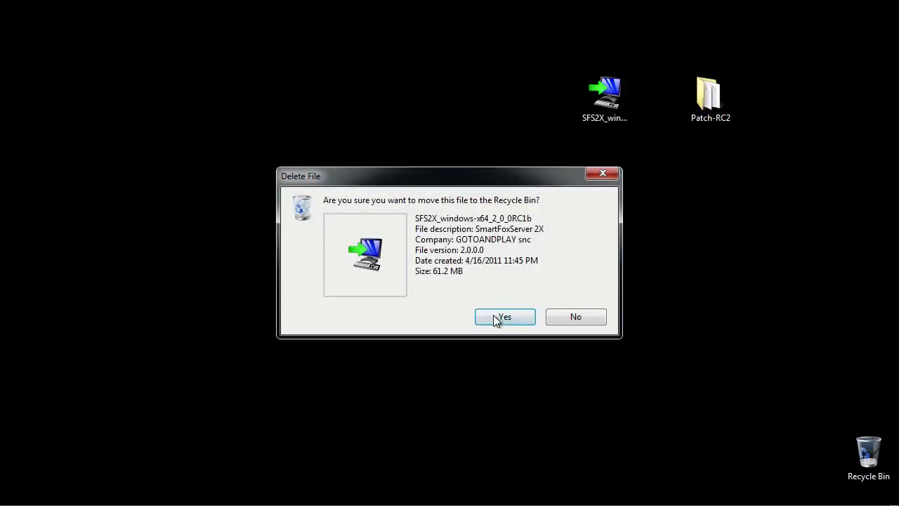
{"action": "left_click", "coordinate": [523, 309]}
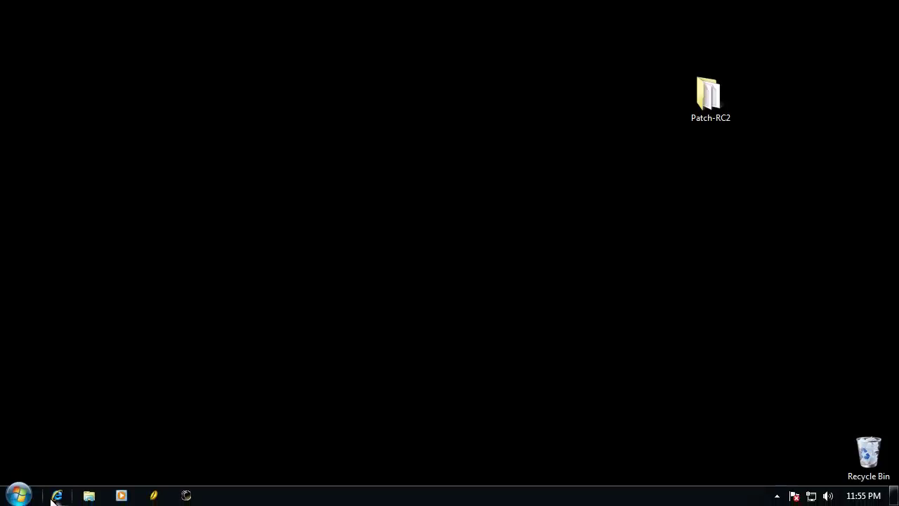
{"action": "left_click", "coordinate": [19, 495]}
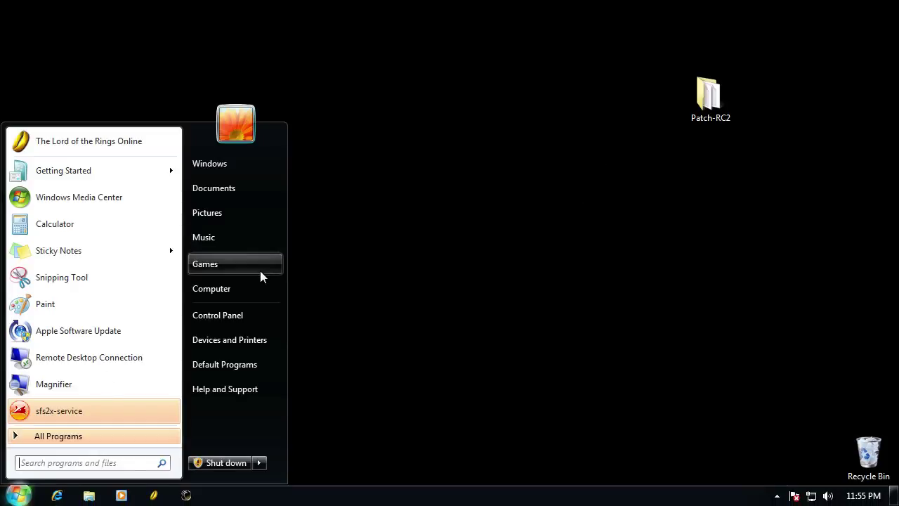
- Browse to the C:\Users\Windows\SFS2X folder on the BOOTCAMP (C:) drive
{"action": "left_click", "coordinate": [239, 289]}
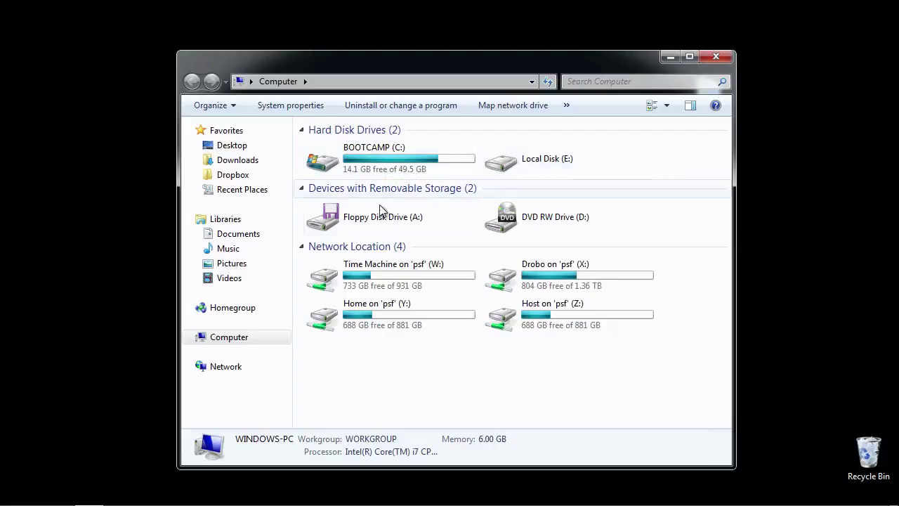
{"action": "left_click", "coordinate": [365, 147]}
{"action": "double_click", "coordinate": [365, 157]}
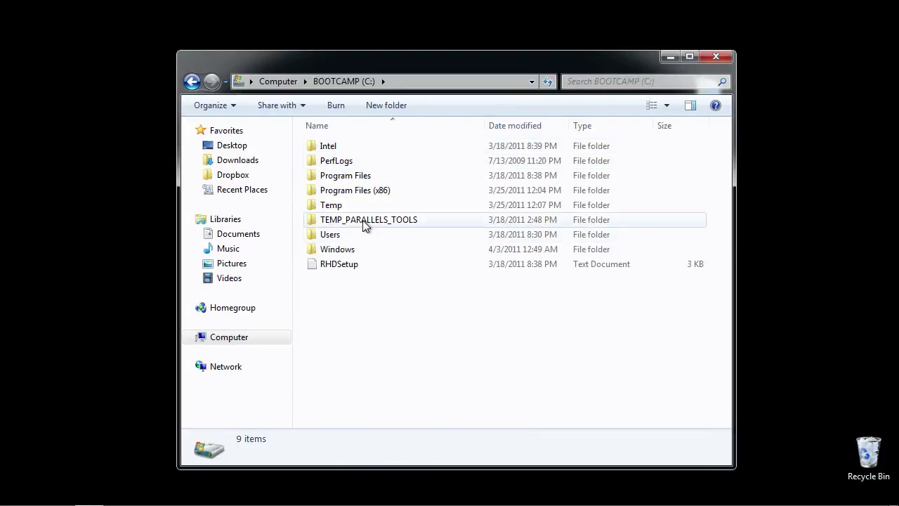
{"action": "double_click", "coordinate": [346, 238]}
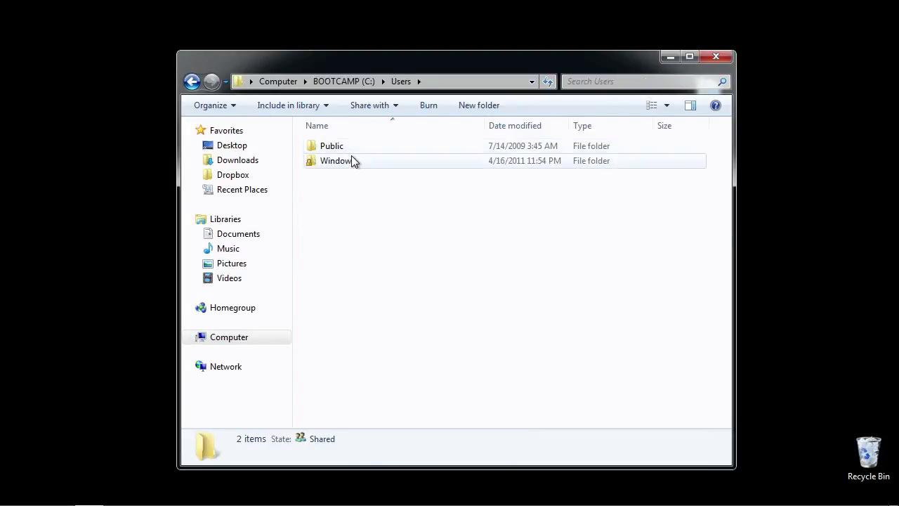
{"action": "double_click", "coordinate": [351, 161]}
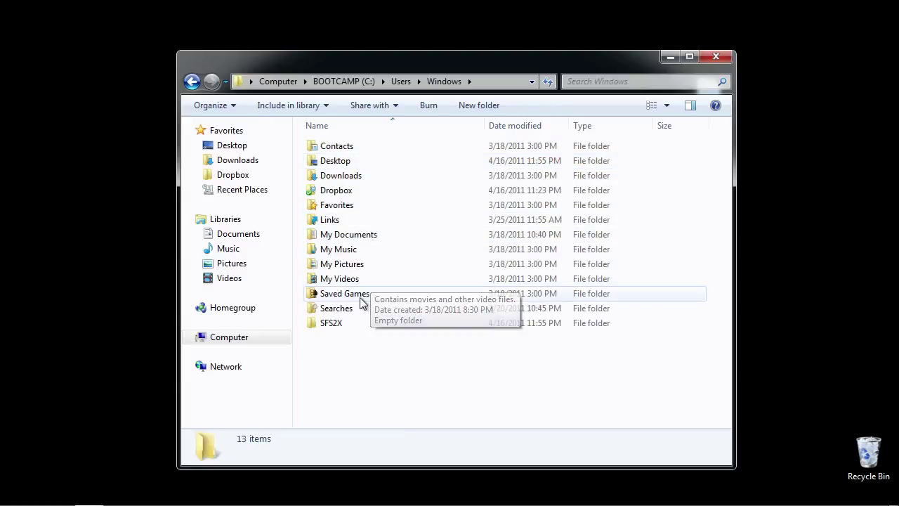
{"action": "double_click", "coordinate": [333, 323]}
- Drop the desktop Patch-RC2 folder into SFS2X, open it, and select the install batch file
{"action": "left_click_drag", "start_coordinate": [630, 61], "coordinate": [568, 40]}
{"action": "left_click_drag", "start_coordinate": [709, 98], "coordinate": [274, 311]}
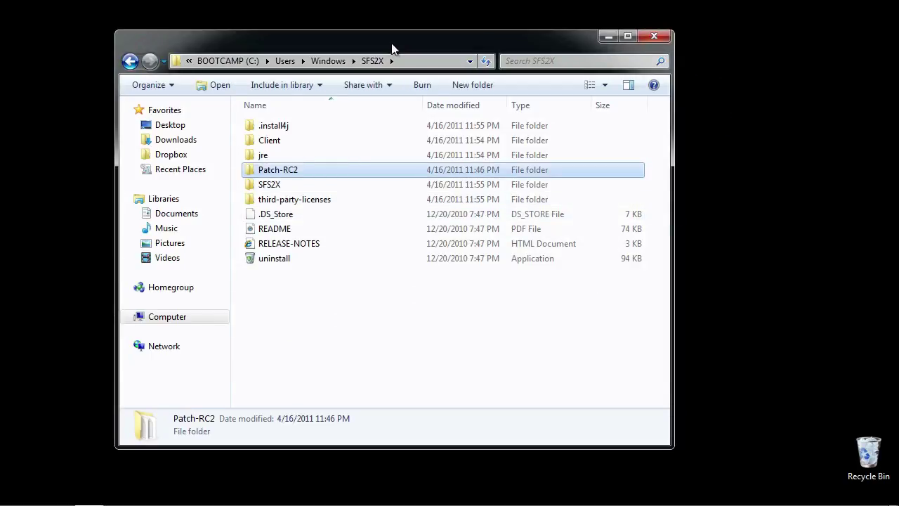
{"action": "double_click", "coordinate": [278, 170]}
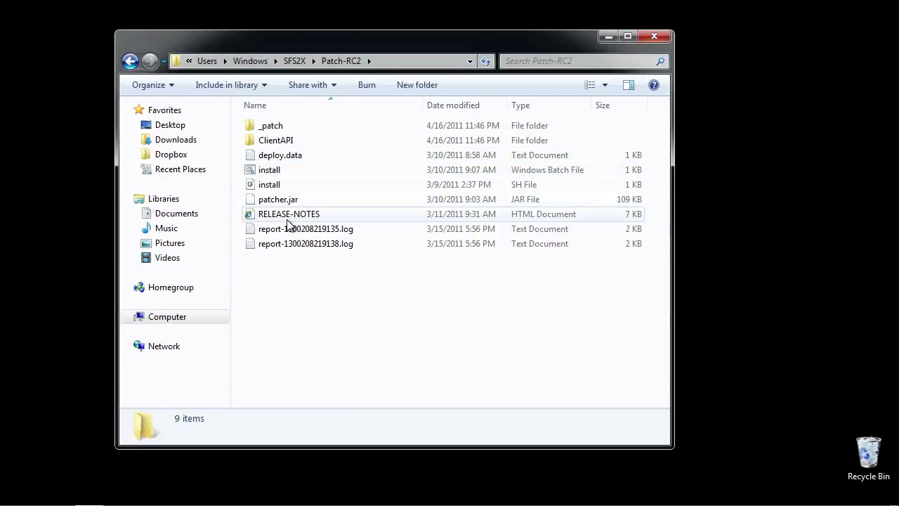
{"action": "left_click", "coordinate": [272, 174]}
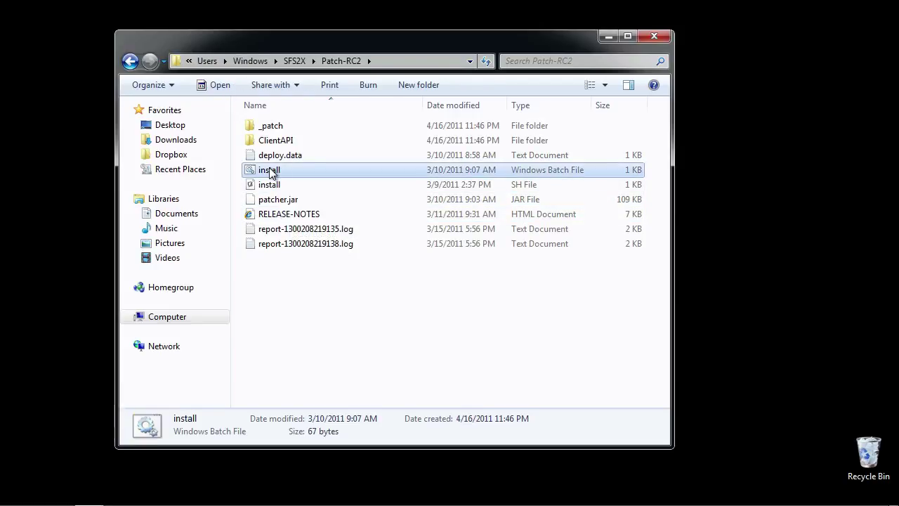
- Run the Patch-RC2 install batch file as administrator, answering Yes to the User Account Control prompt
{"action": "right_click", "coordinate": [270, 172]}
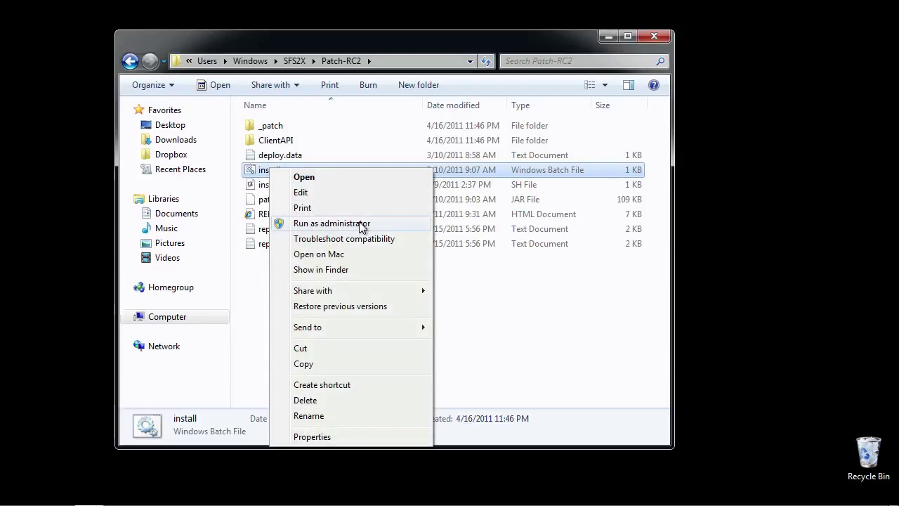
{"action": "left_click", "coordinate": [361, 225]}
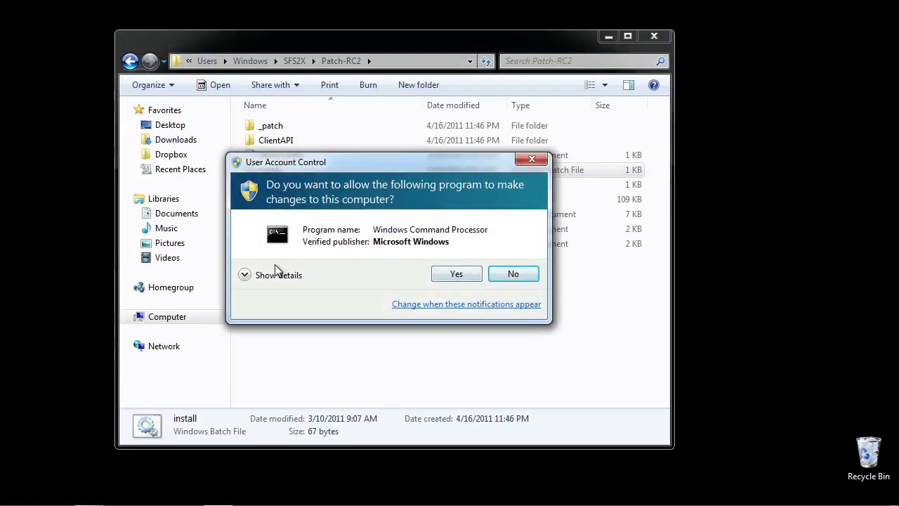
{"action": "left_click", "coordinate": [257, 275]}
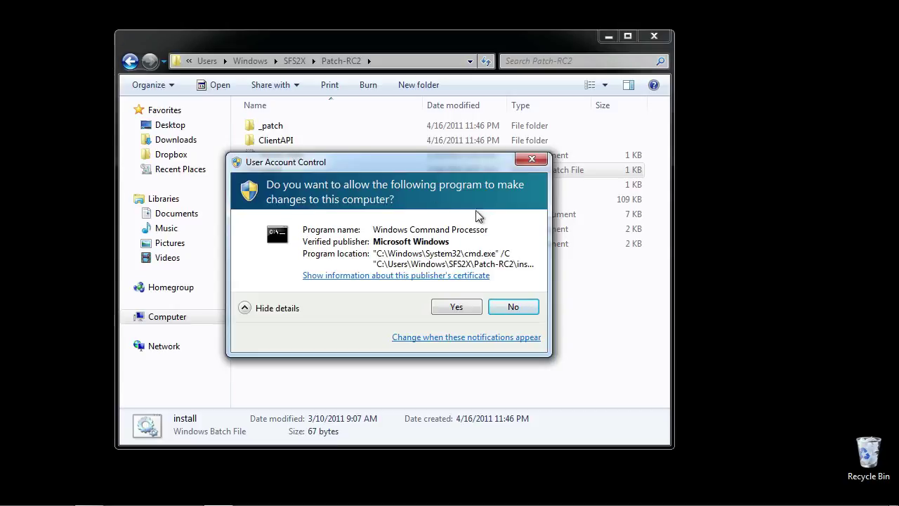
{"action": "left_click", "coordinate": [456, 307]}
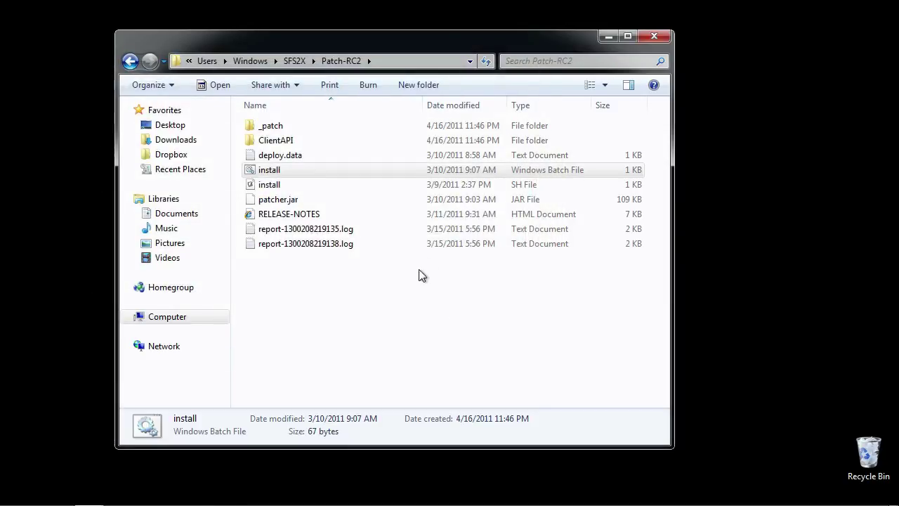
{"action": "left_click_drag", "start_coordinate": [366, 45], "coordinate": [393, 38]}
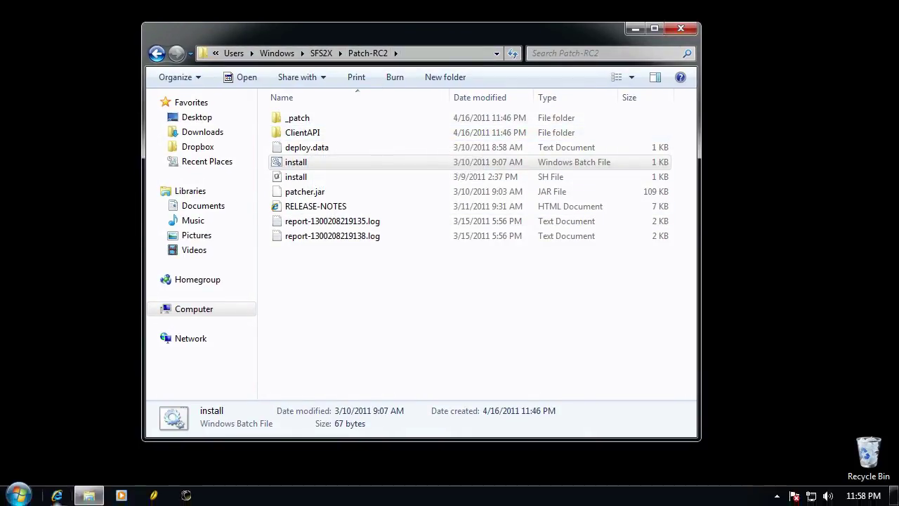
- Find sfs2x-service under Computer Management's Services and check it shows Started with Automatic startup
{"action": "left_click", "coordinate": [18, 495]}
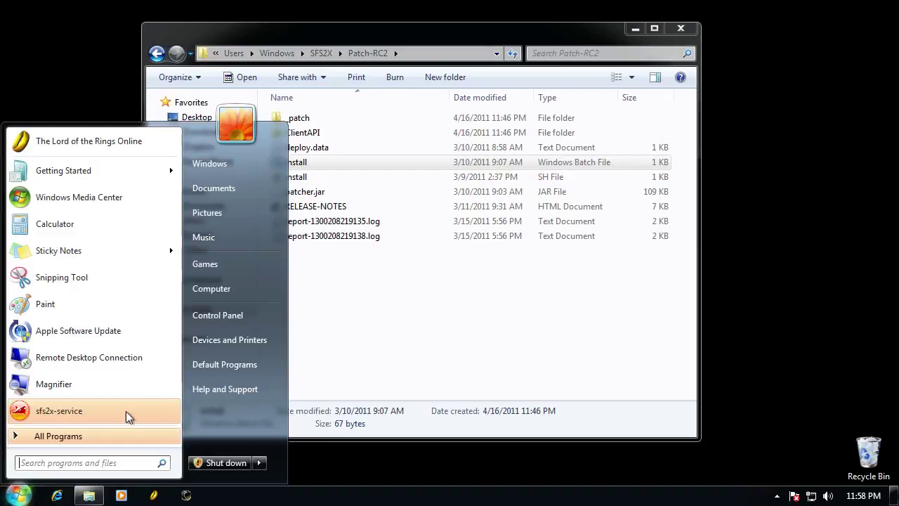
{"action": "right_click", "coordinate": [232, 292]}
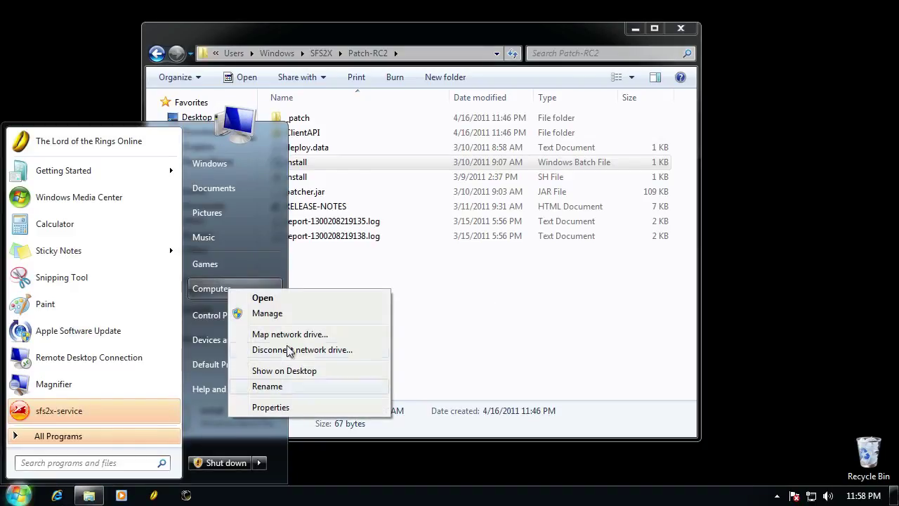
{"action": "left_click", "coordinate": [288, 314]}
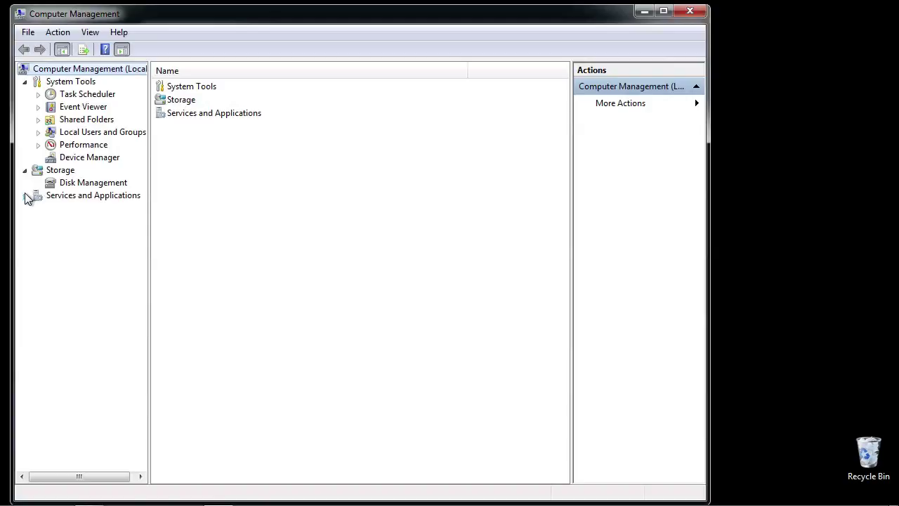
{"action": "left_click", "coordinate": [25, 195]}
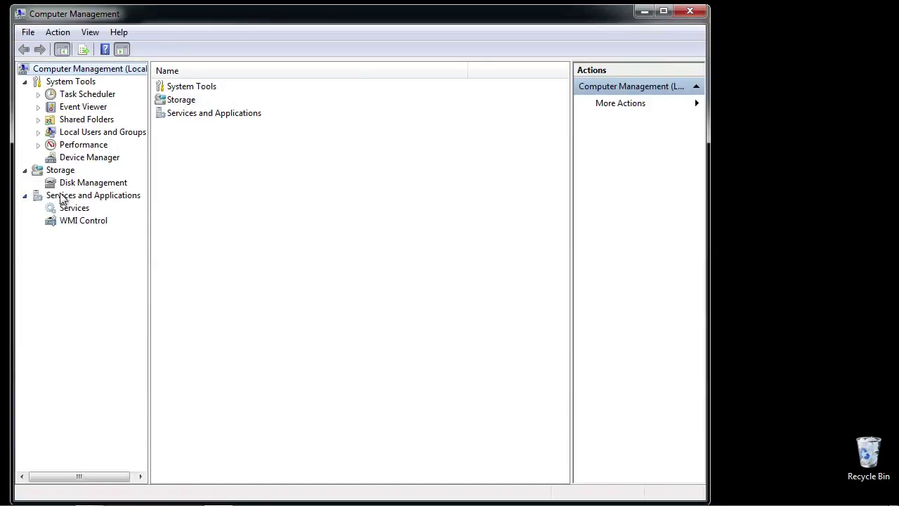
{"action": "left_click", "coordinate": [73, 207]}
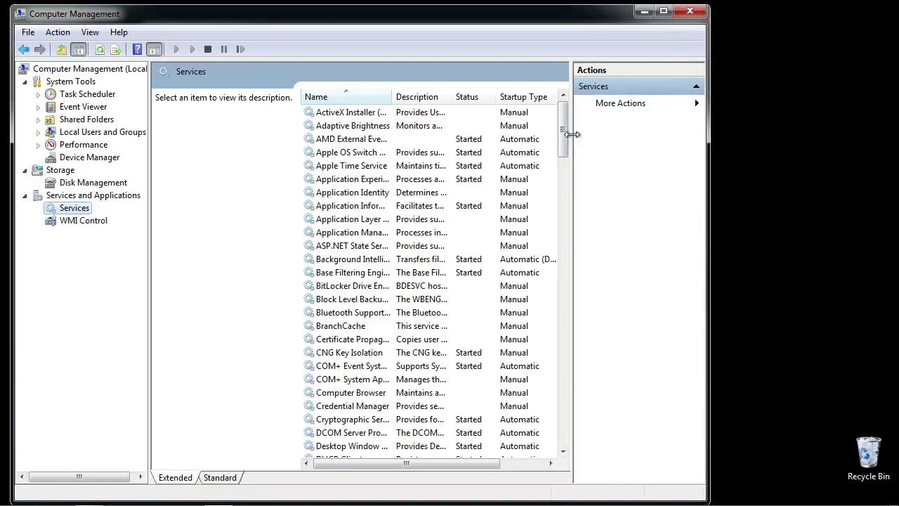
{"action": "left_click_drag", "start_coordinate": [565, 132], "coordinate": [569, 311]}
{"action": "left_click", "coordinate": [342, 365]}
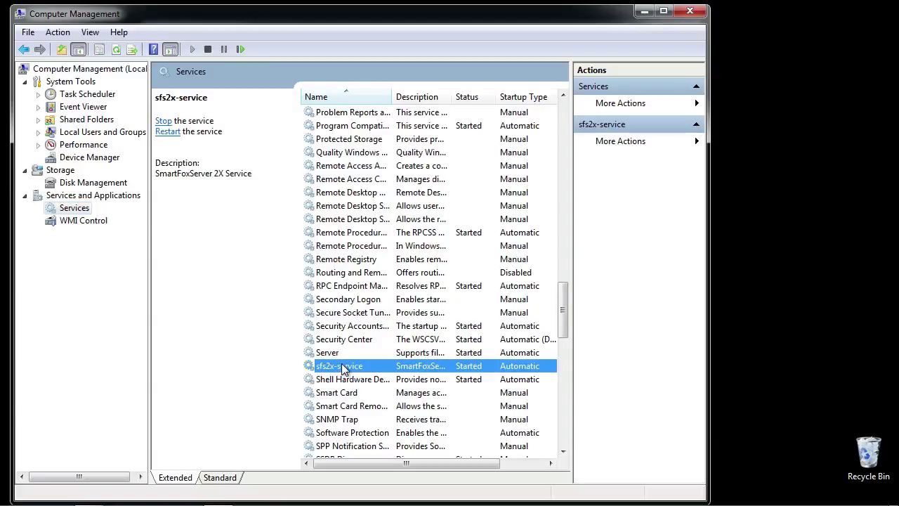
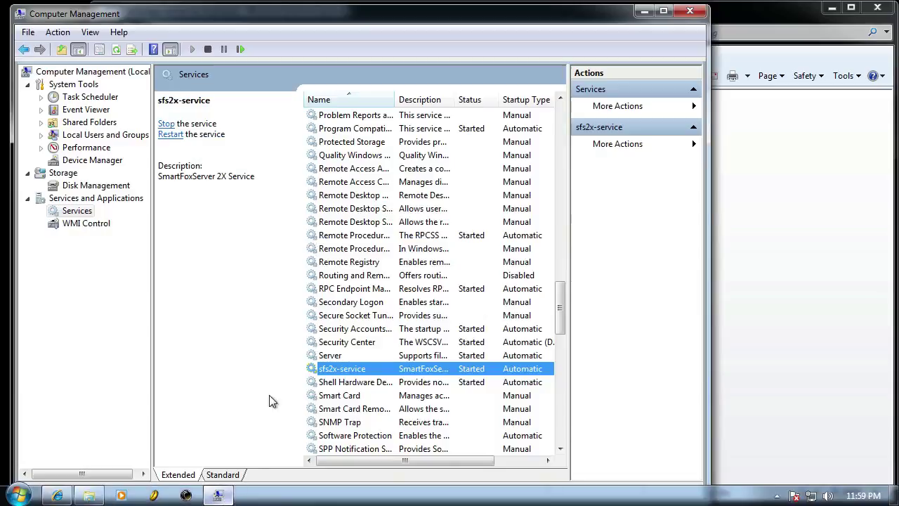
- Restart sfs2x-service from the Computer Management Services list
{"action": "left_click", "coordinate": [241, 49]}
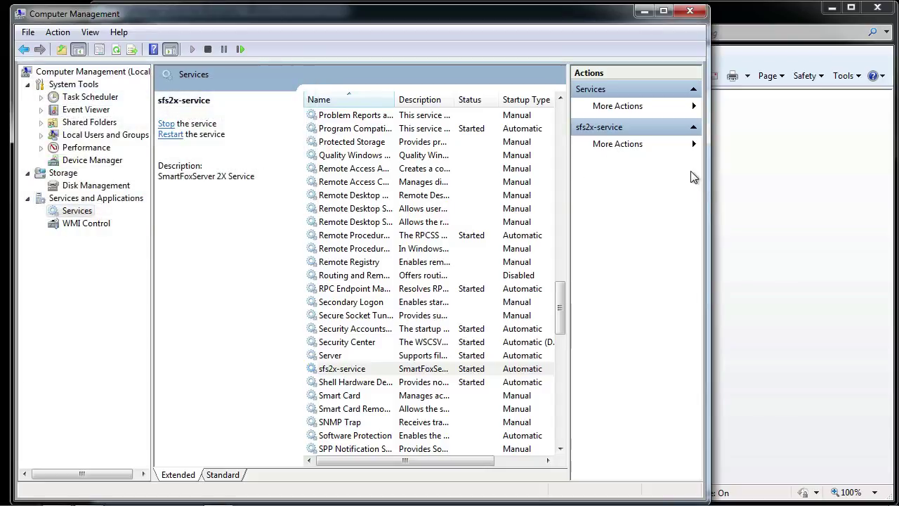
- Once the sfs2x-service restart finishes, minimize Computer Management to reveal the SFS2X documentation
{"action": "left_click", "coordinate": [645, 12]}
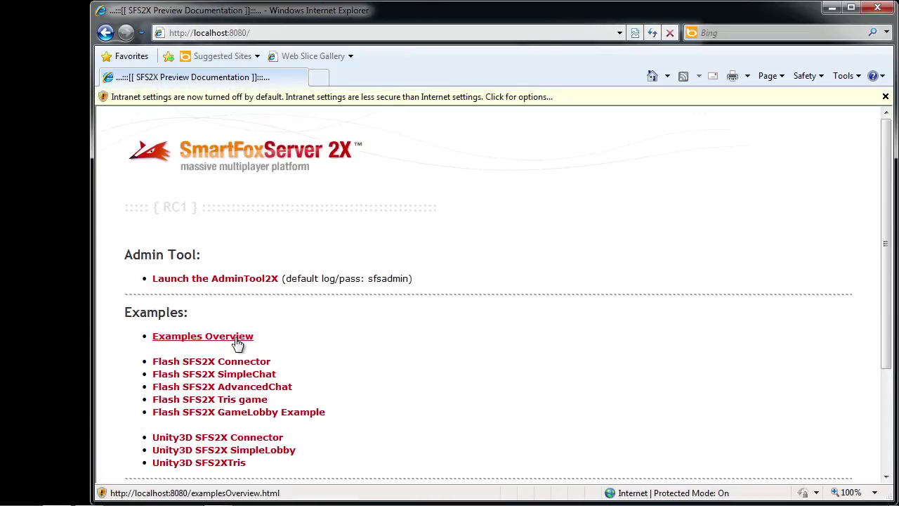
- Dismiss the intranet notice and launch AdminTool2X from the SFS2X documentation page
{"action": "left_click", "coordinate": [886, 98]}
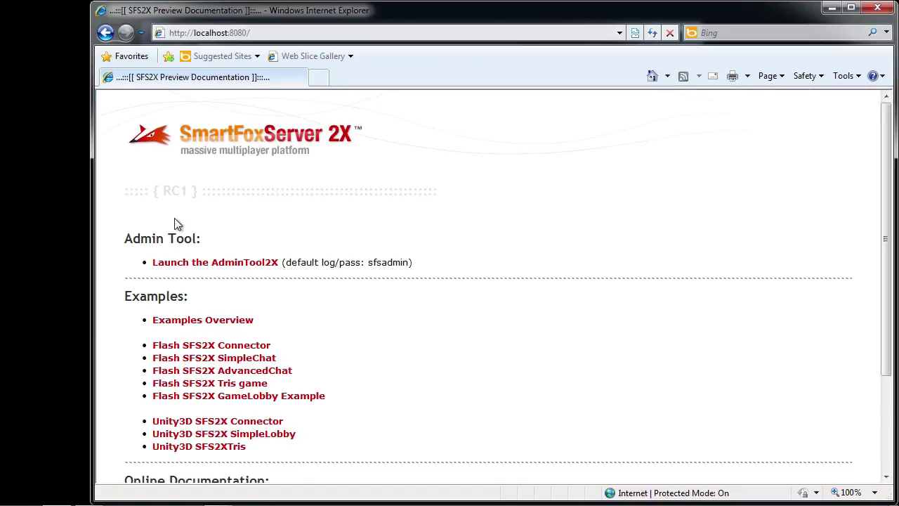
{"action": "left_click", "coordinate": [239, 263]}
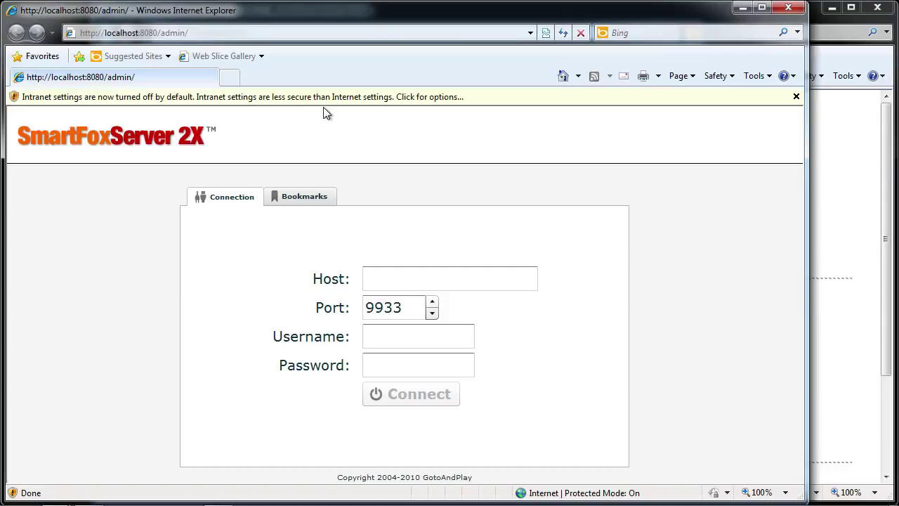
- Dismiss the info bar and load the localhost bookmark profile into the connection form
{"action": "left_click", "coordinate": [796, 96]}
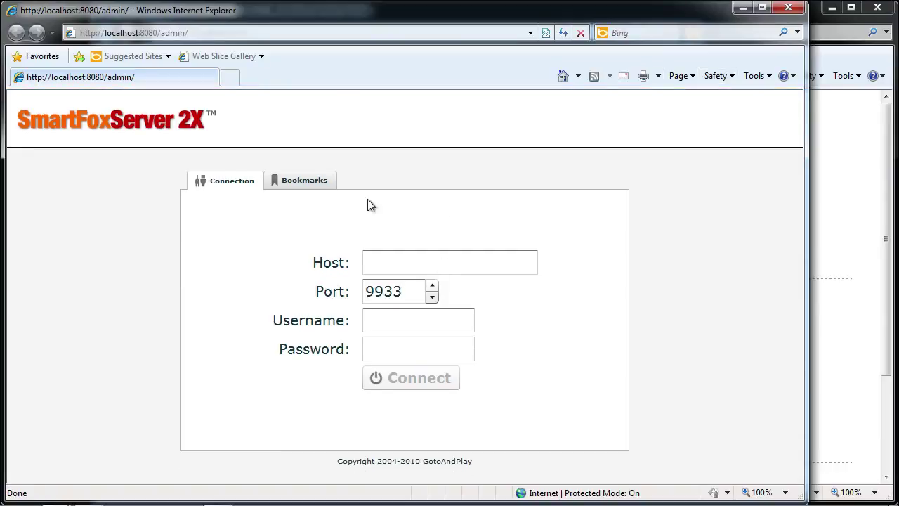
{"action": "left_click", "coordinate": [301, 179]}
{"action": "left_click", "coordinate": [359, 234]}
{"action": "double_click", "coordinate": [359, 234]}
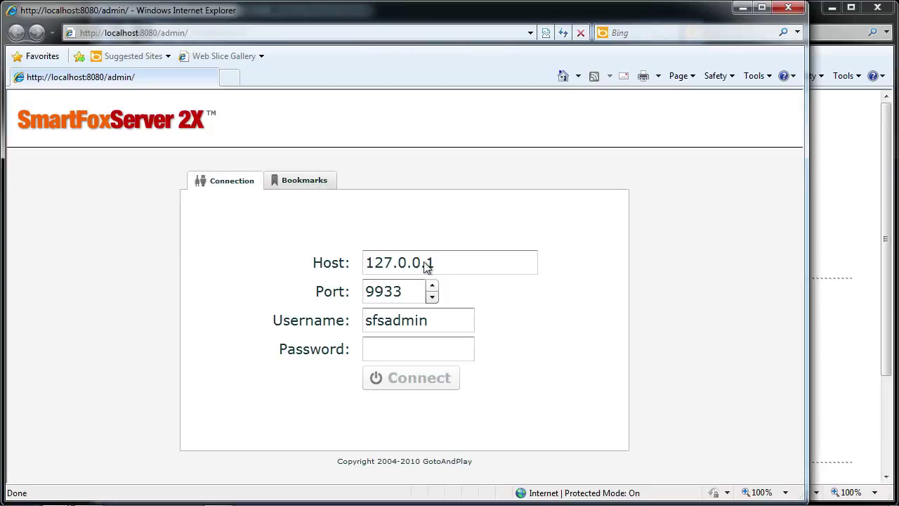
{"action": "left_click", "coordinate": [313, 183]}
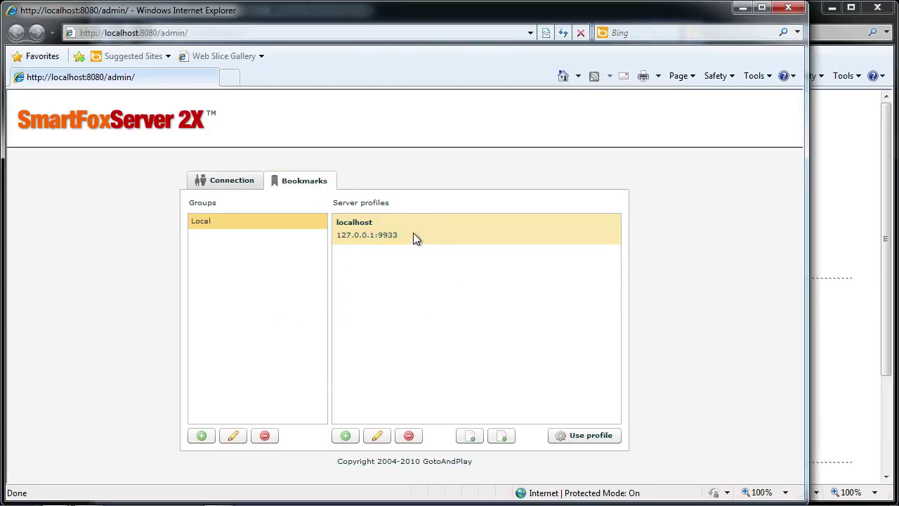
{"action": "left_click", "coordinate": [244, 182]}
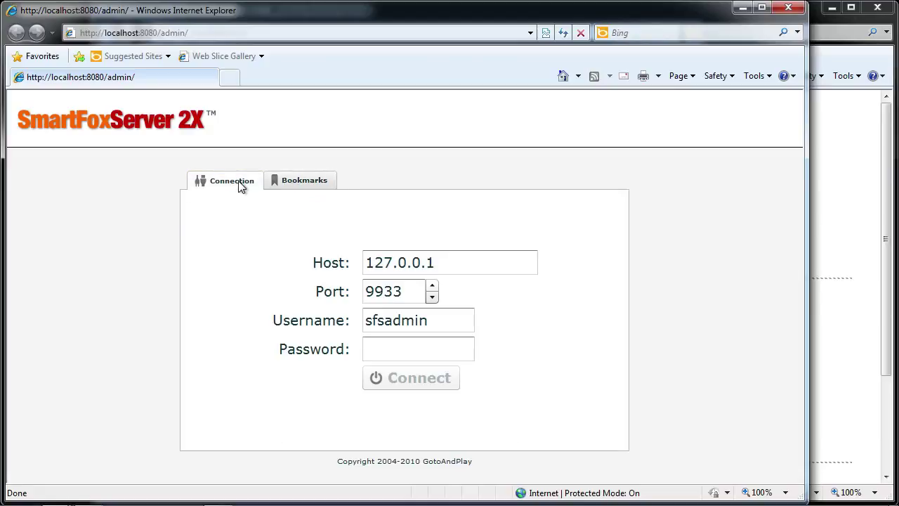
- Enter the admin password, maximize the AdminTool window, and connect to 127.0.0.1 port 9933
{"action": "left_click", "coordinate": [400, 347]}
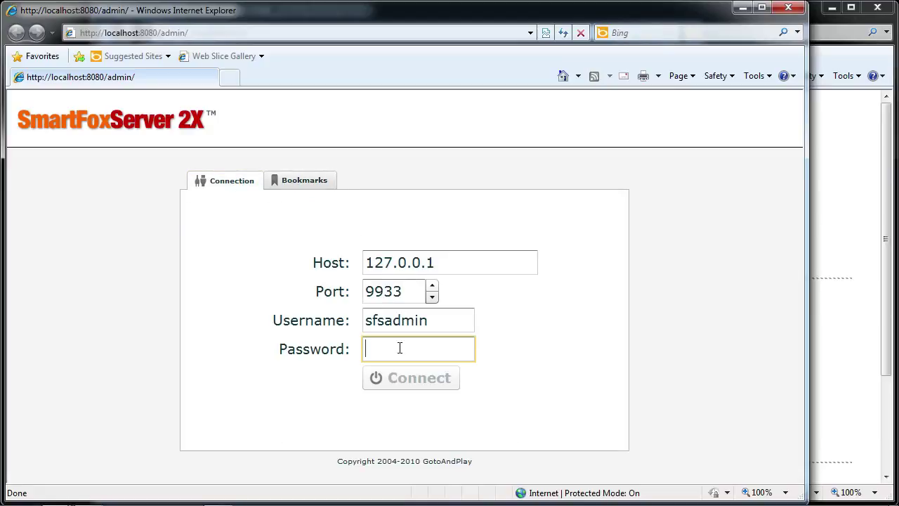
{"action": "type", "text": "sfsadmin"}
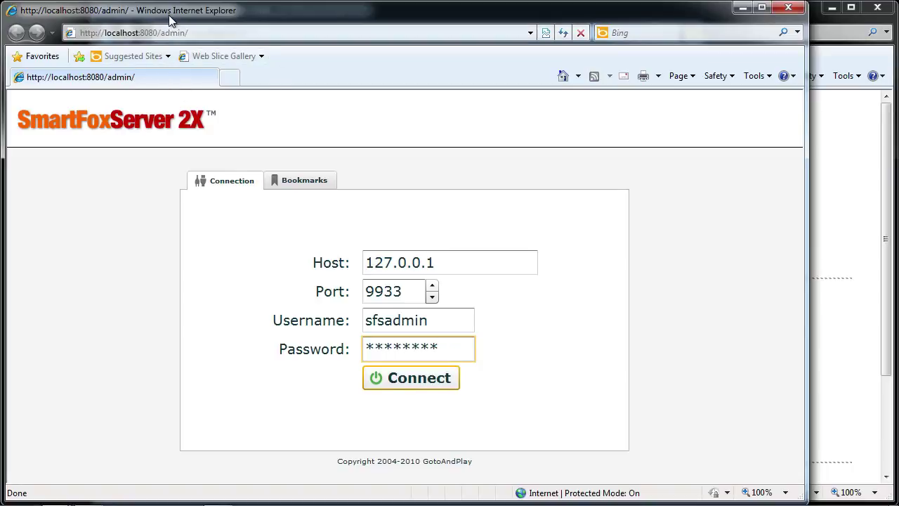
{"action": "left_click_drag", "start_coordinate": [185, 16], "coordinate": [229, 345]}
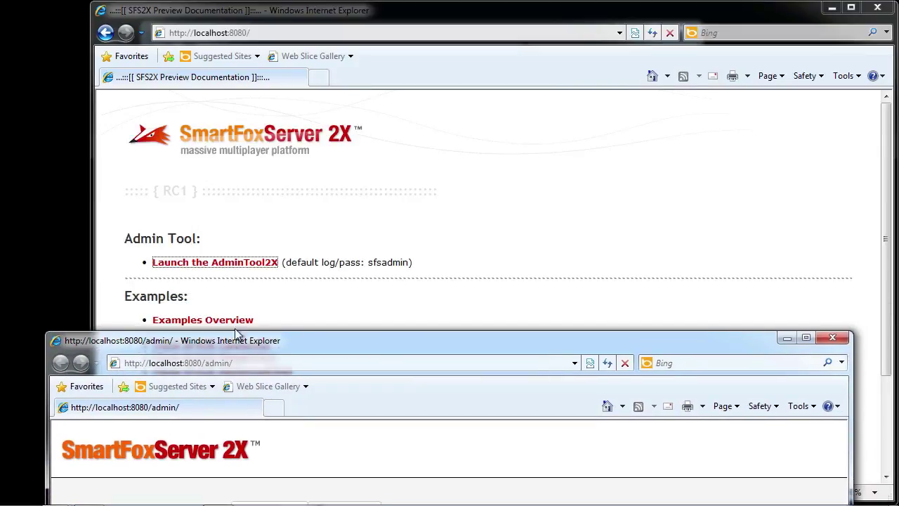
{"action": "left_click_drag", "start_coordinate": [377, 337], "coordinate": [367, 4]}
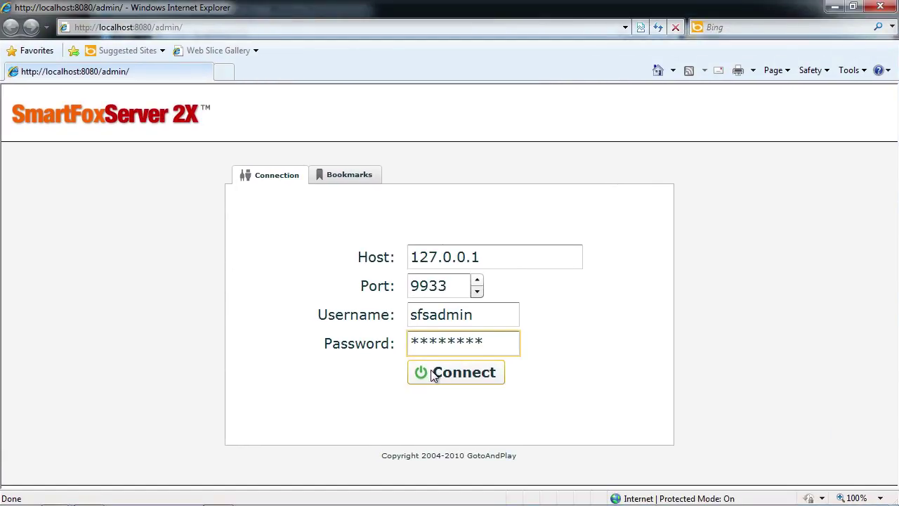
{"action": "left_click", "coordinate": [430, 372]}
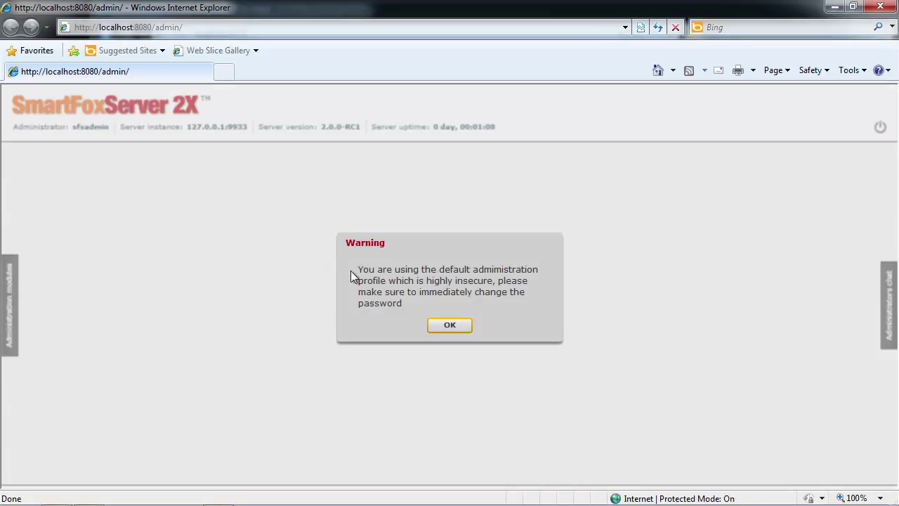
- Acknowledge the default-password warning, view Runtime Statistics, then close the AdminTool window
{"action": "left_click", "coordinate": [450, 325]}
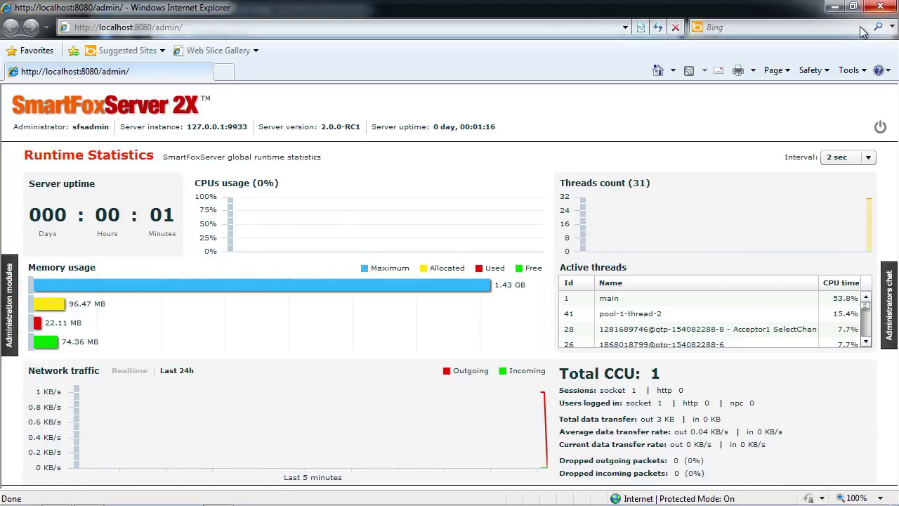
{"action": "left_click", "coordinate": [893, 6]}
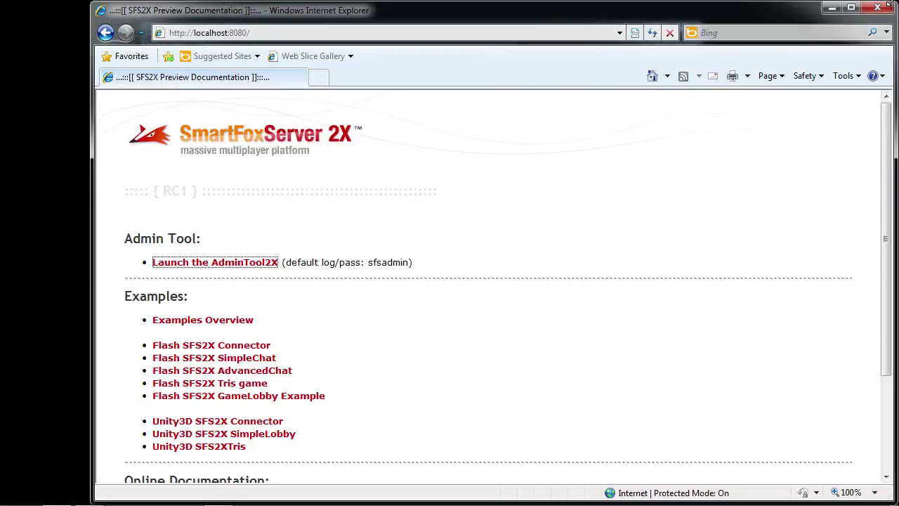
- Close the SFS2X documentation and folder windows, then bring up the Start menu
{"action": "left_click", "coordinate": [887, 13]}
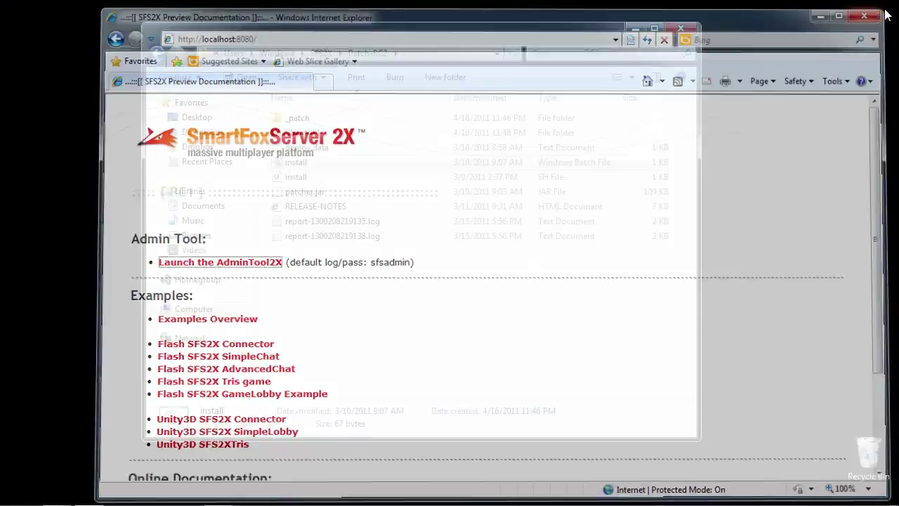
{"action": "left_click", "coordinate": [681, 28]}
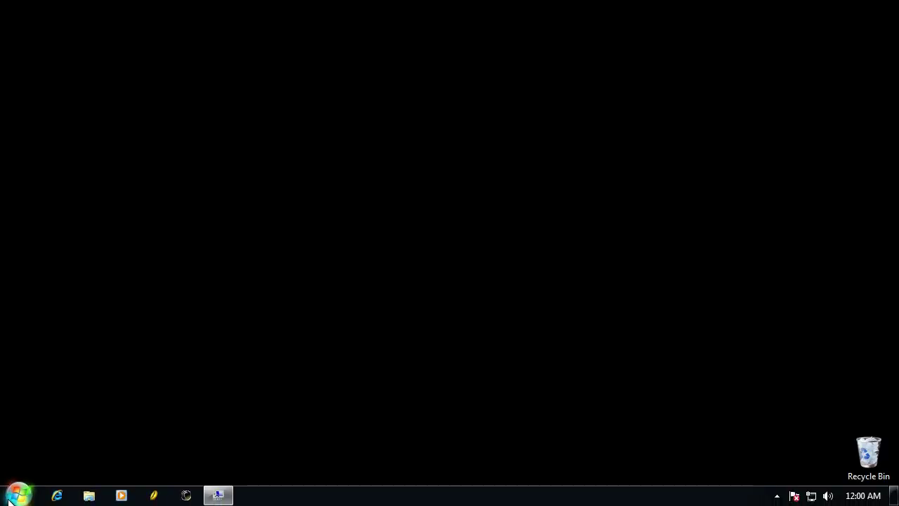
{"action": "left_click", "coordinate": [9, 500]}
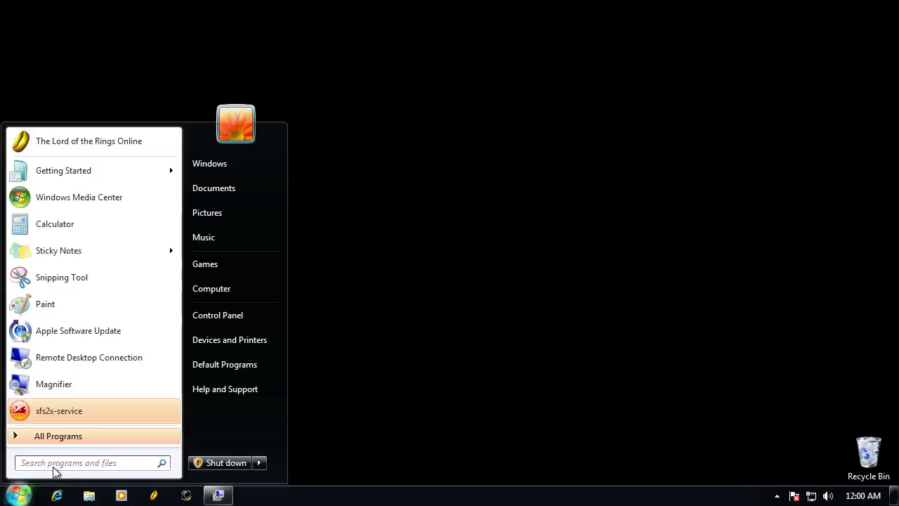